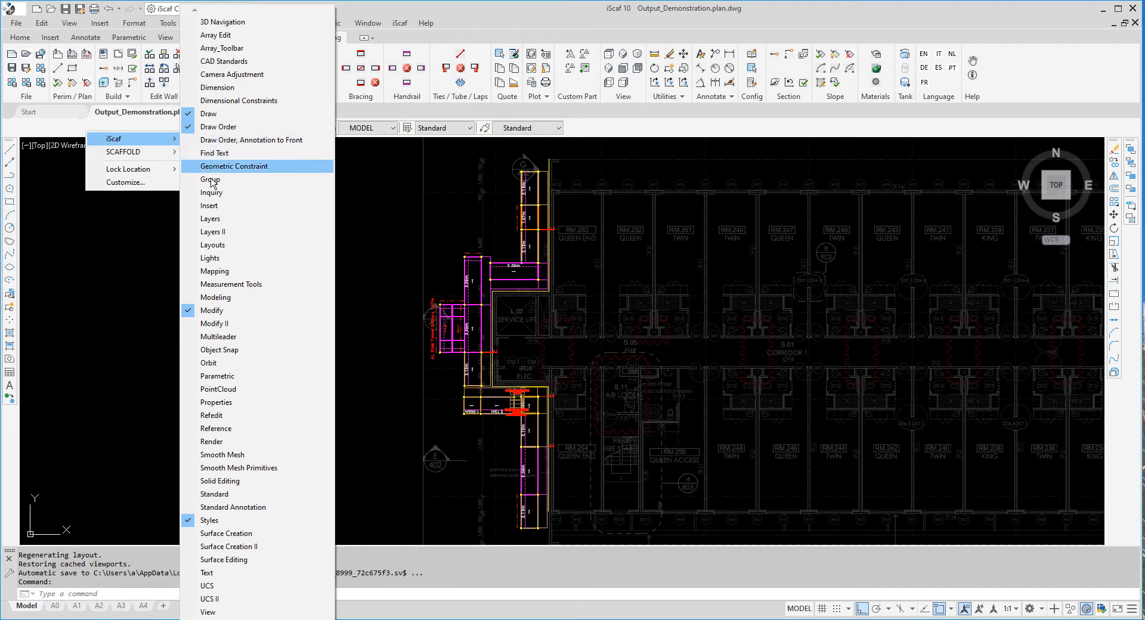
Show the Layers toolbar from the iScaf toolbar list and open the Layer Properties Manager
{"action": "left_click", "coordinate": [226, 224]}
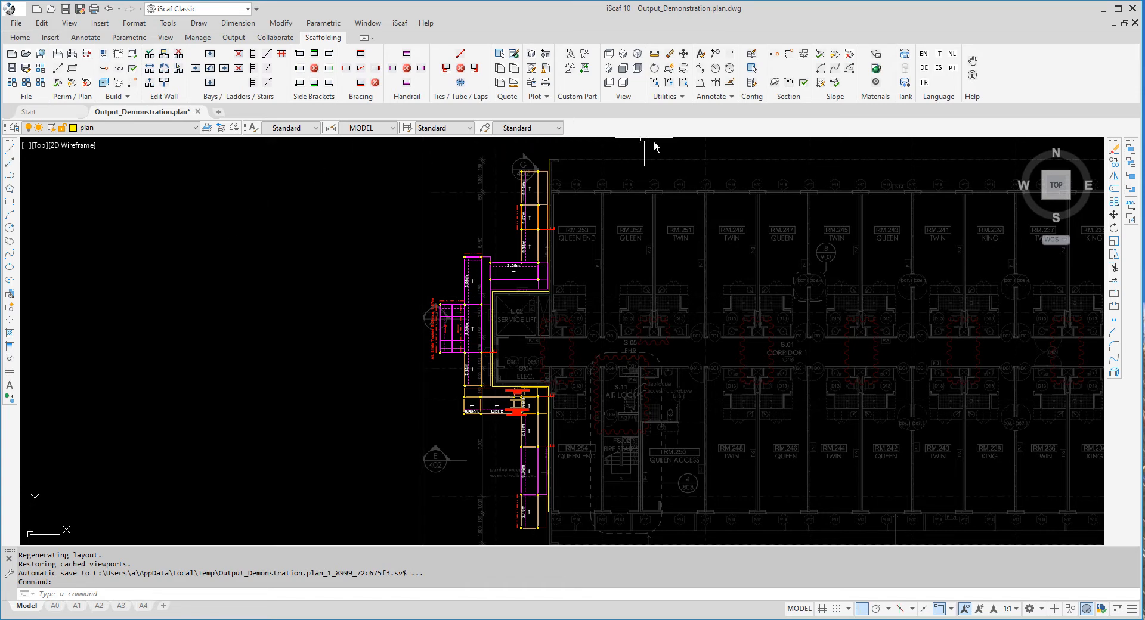
{"action": "right_click", "coordinate": [634, 128]}
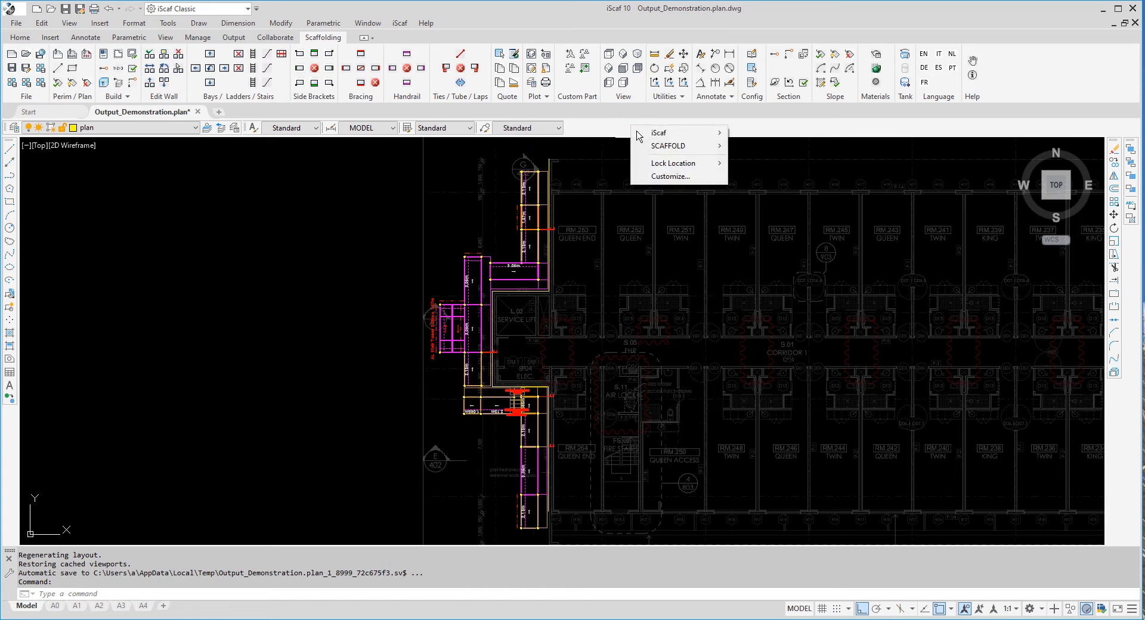
{"action": "mouse_move", "coordinate": [654, 141]}
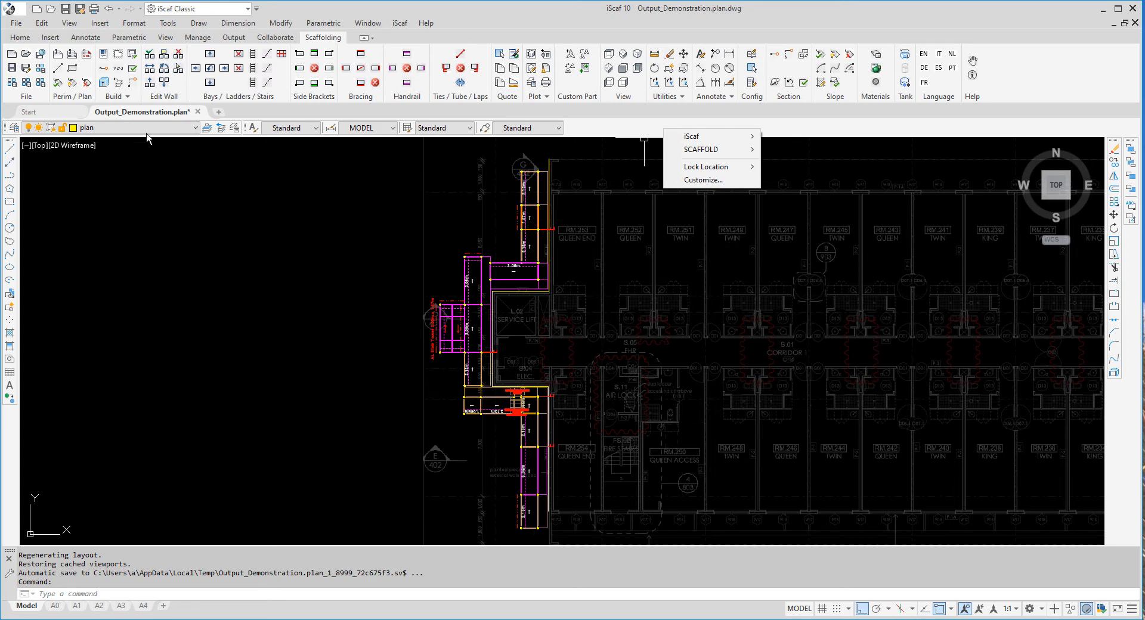
{"action": "left_click", "coordinate": [17, 133]}
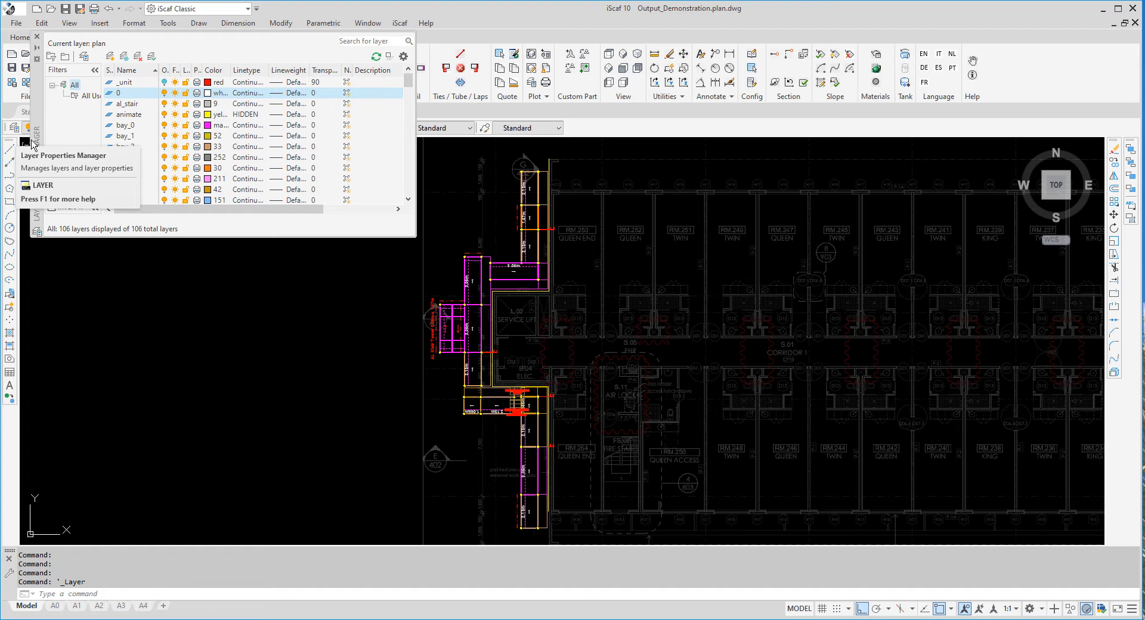
Enlarge the layer manager and bring up bay_0's current magenta colour in Select Color
{"action": "left_click_drag", "start_coordinate": [417, 238], "coordinate": [467, 507]}
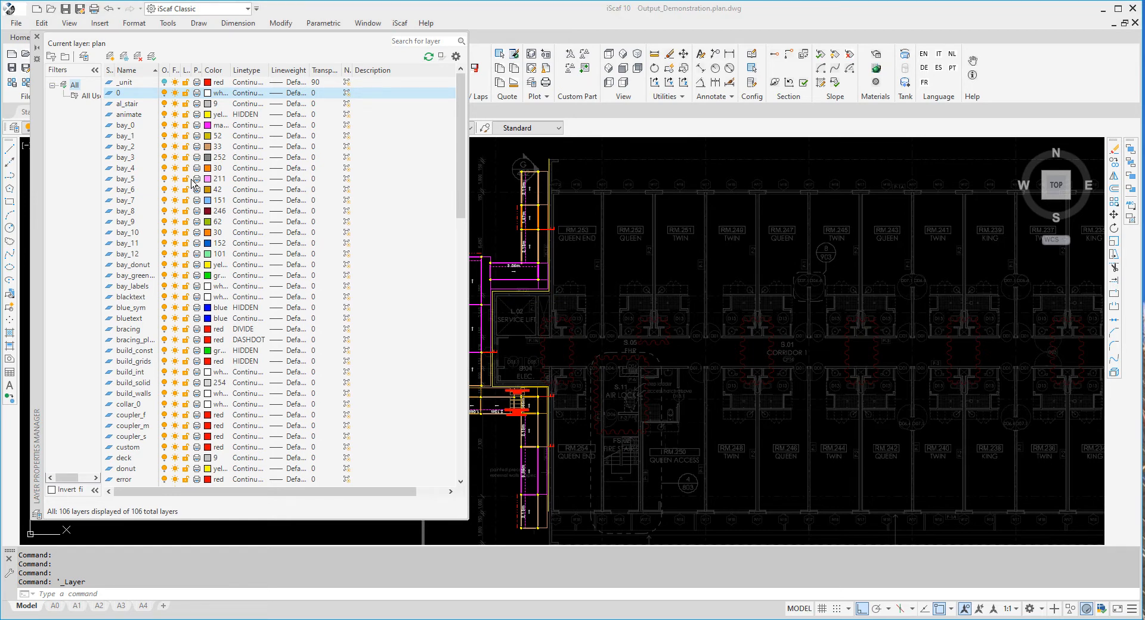
{"action": "left_click", "coordinate": [145, 130]}
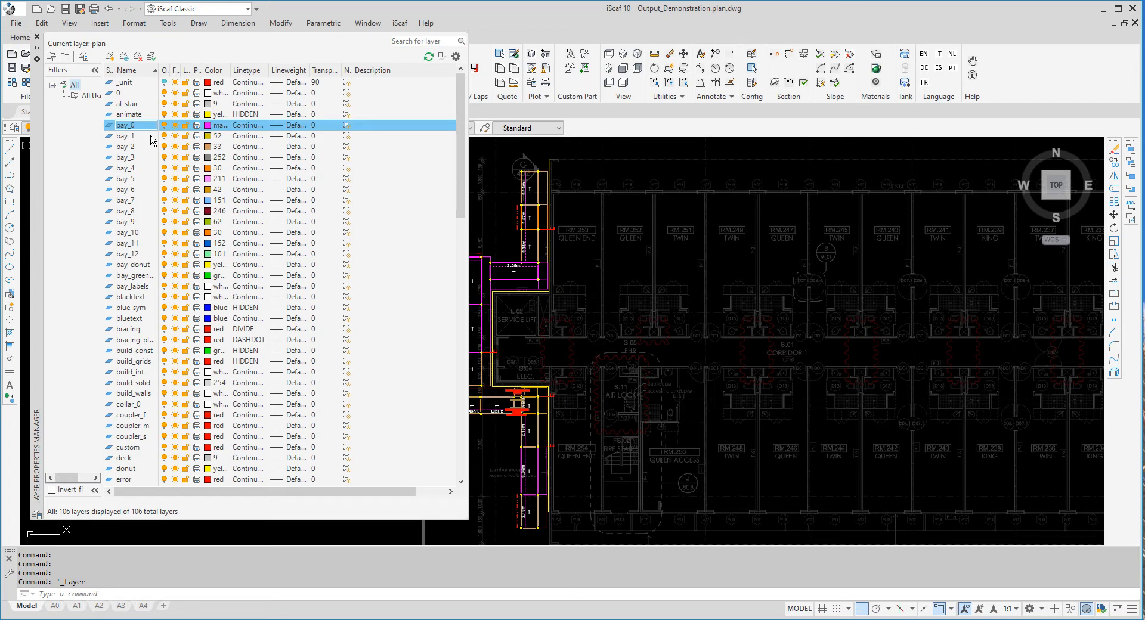
{"action": "left_click", "coordinate": [150, 258]}
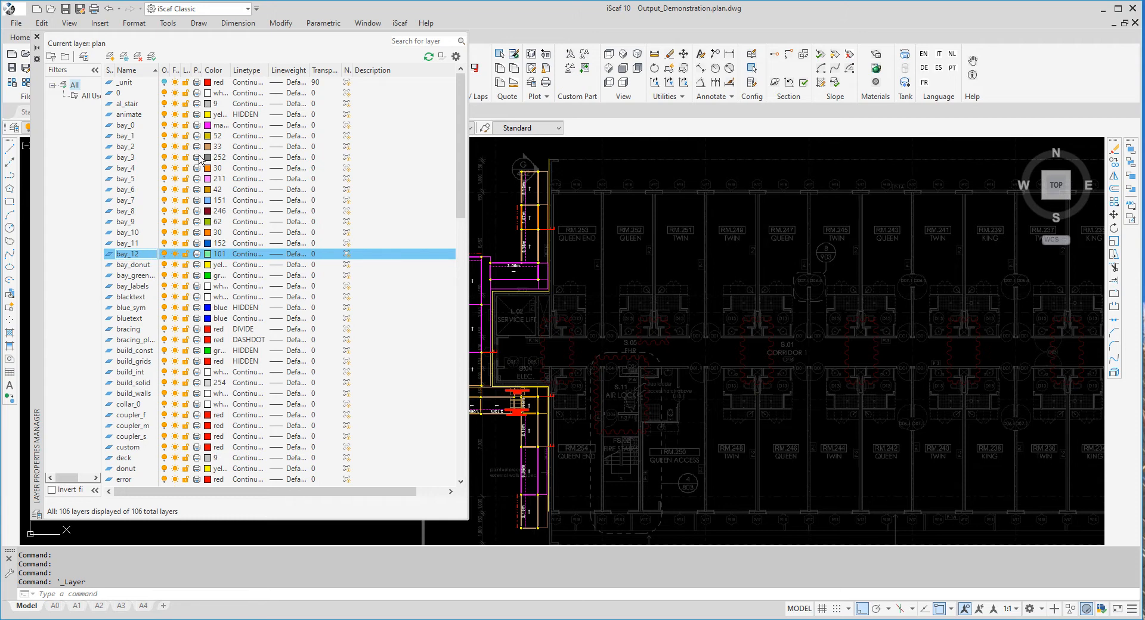
{"action": "left_click", "coordinate": [215, 131]}
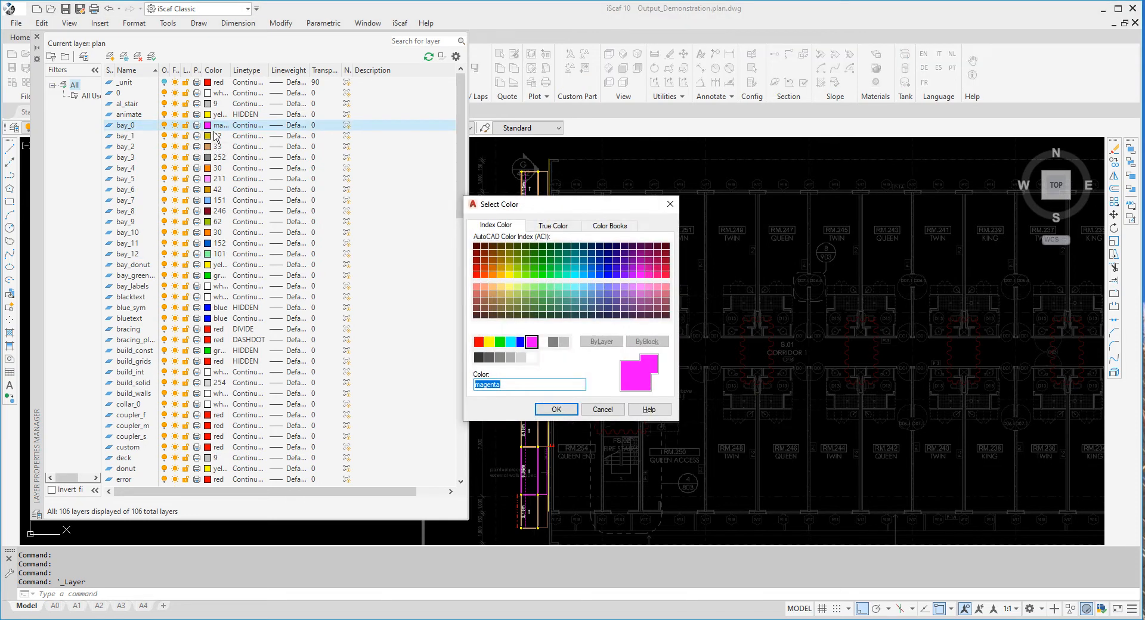
Recolour layers bay_0 to white, bay_2 to blue 160 and bay_1 to light blue 151
{"action": "left_click", "coordinate": [541, 341]}
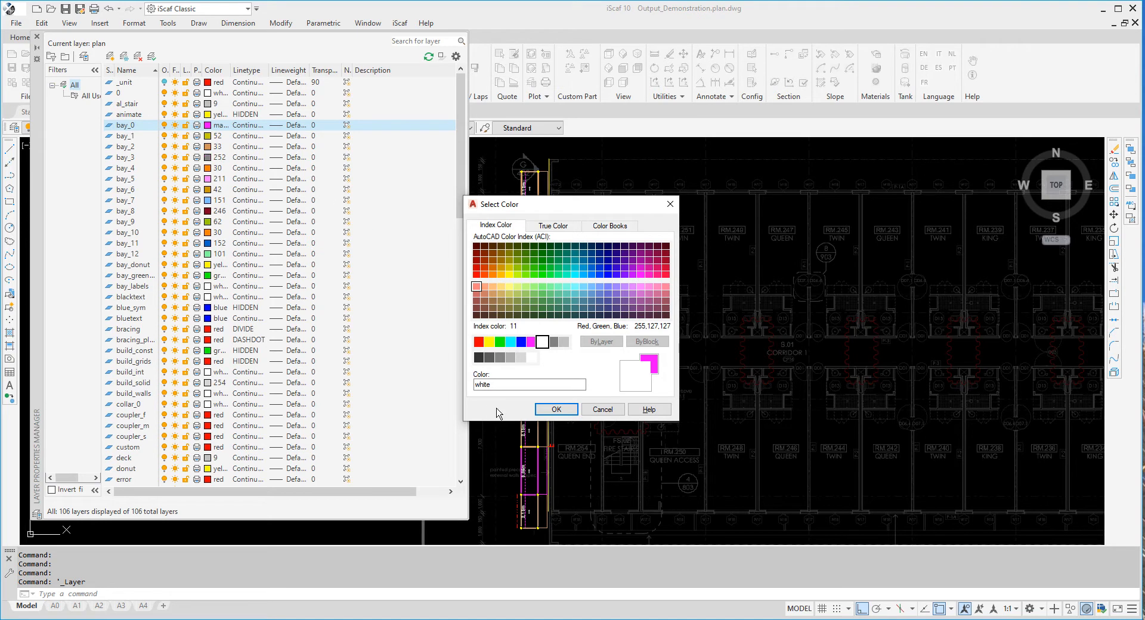
{"action": "left_click", "coordinate": [554, 410]}
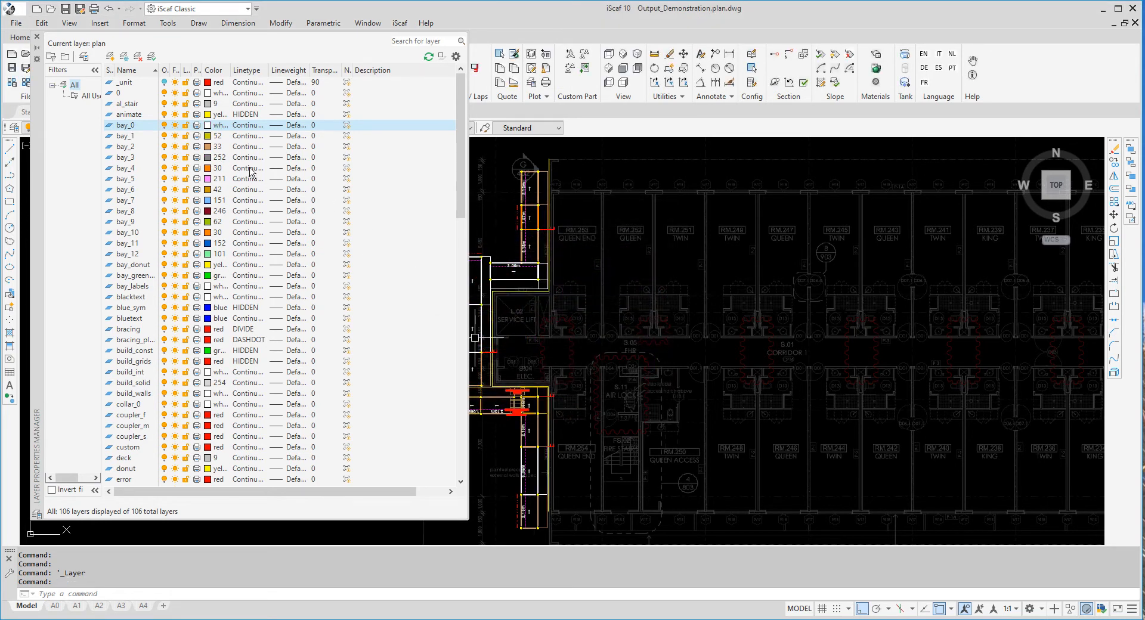
{"action": "left_click", "coordinate": [208, 147]}
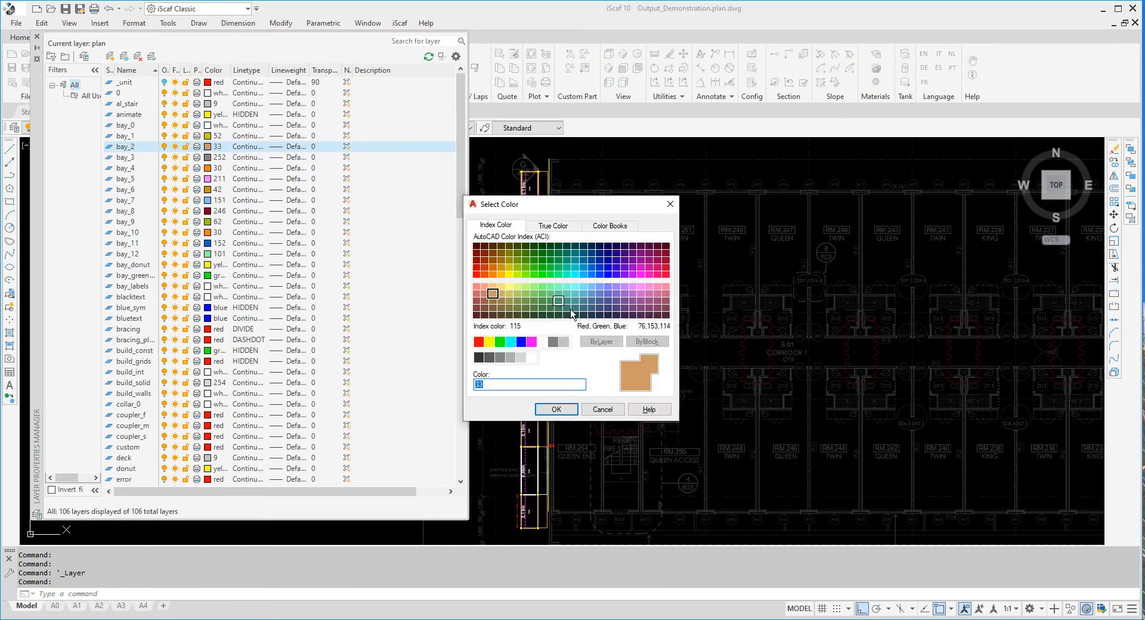
{"action": "left_click", "coordinate": [599, 273]}
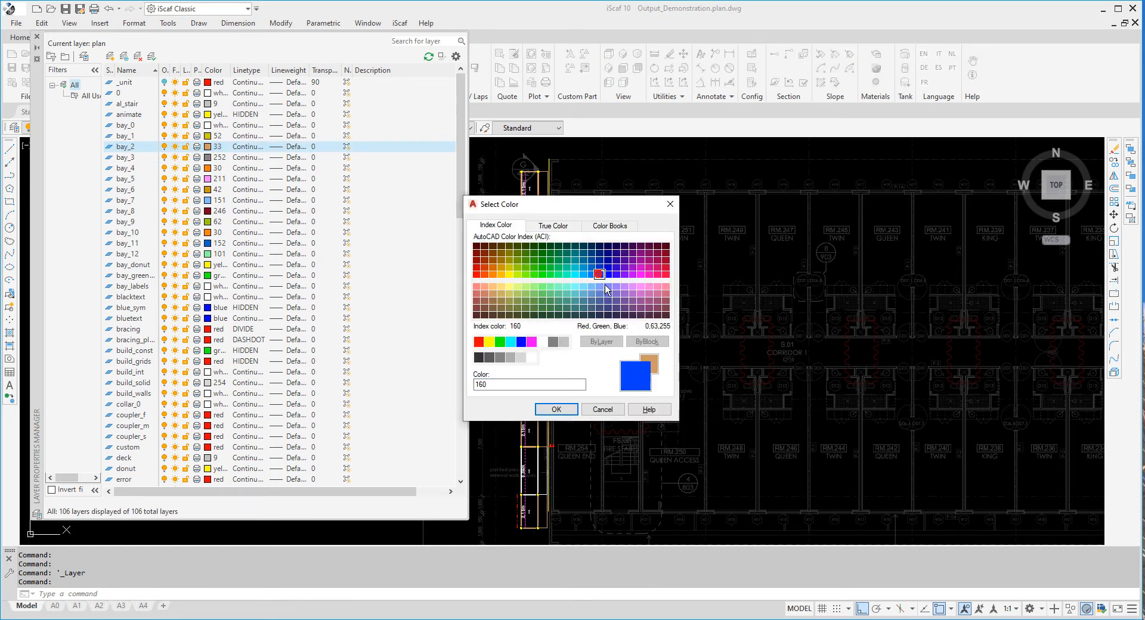
{"action": "left_click", "coordinate": [555, 409]}
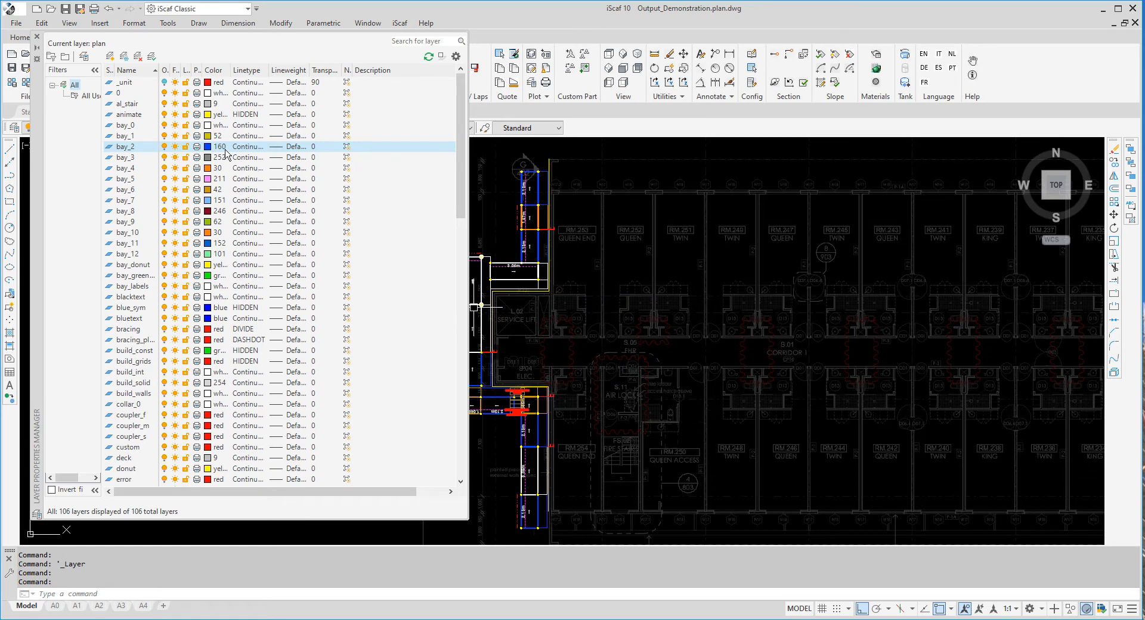
{"action": "left_click", "coordinate": [210, 136]}
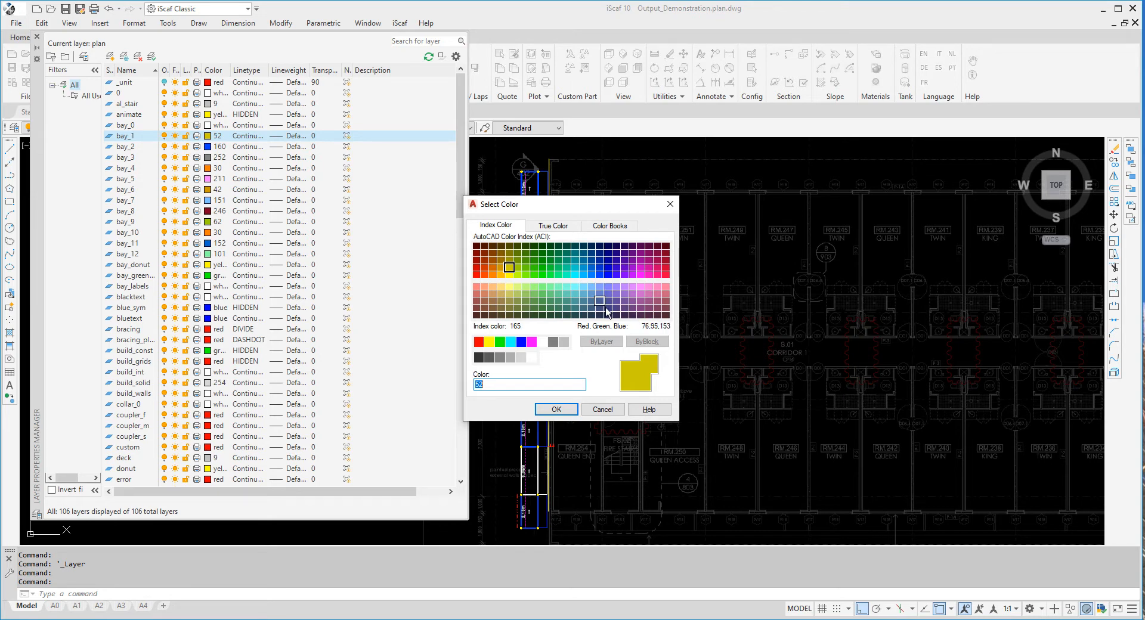
{"action": "left_click", "coordinate": [591, 286]}
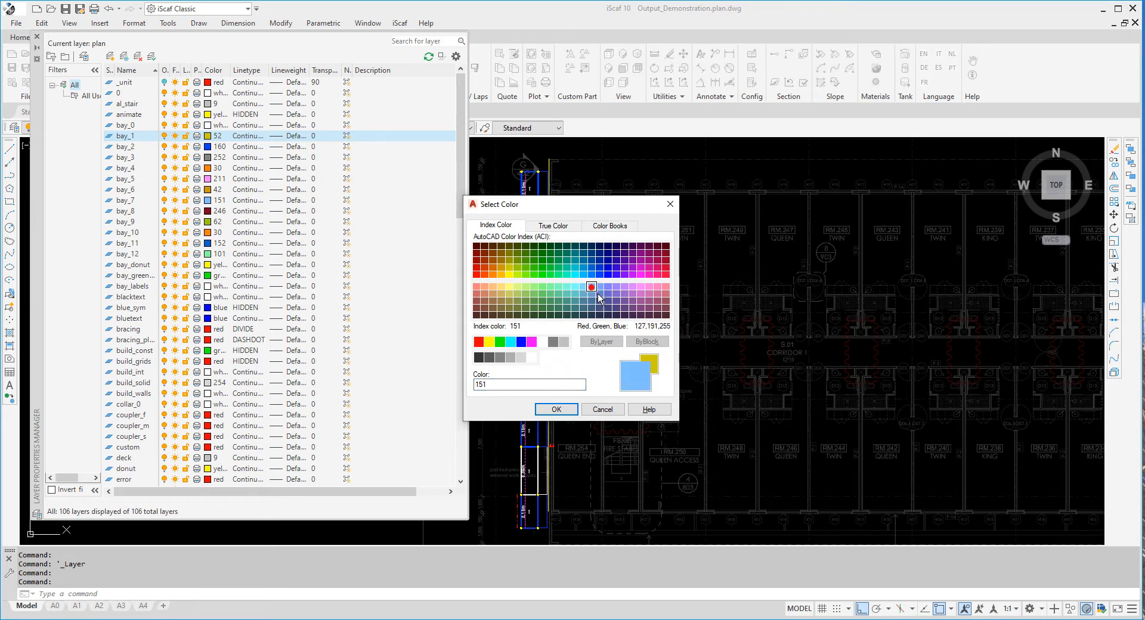
{"action": "left_click", "coordinate": [555, 409]}
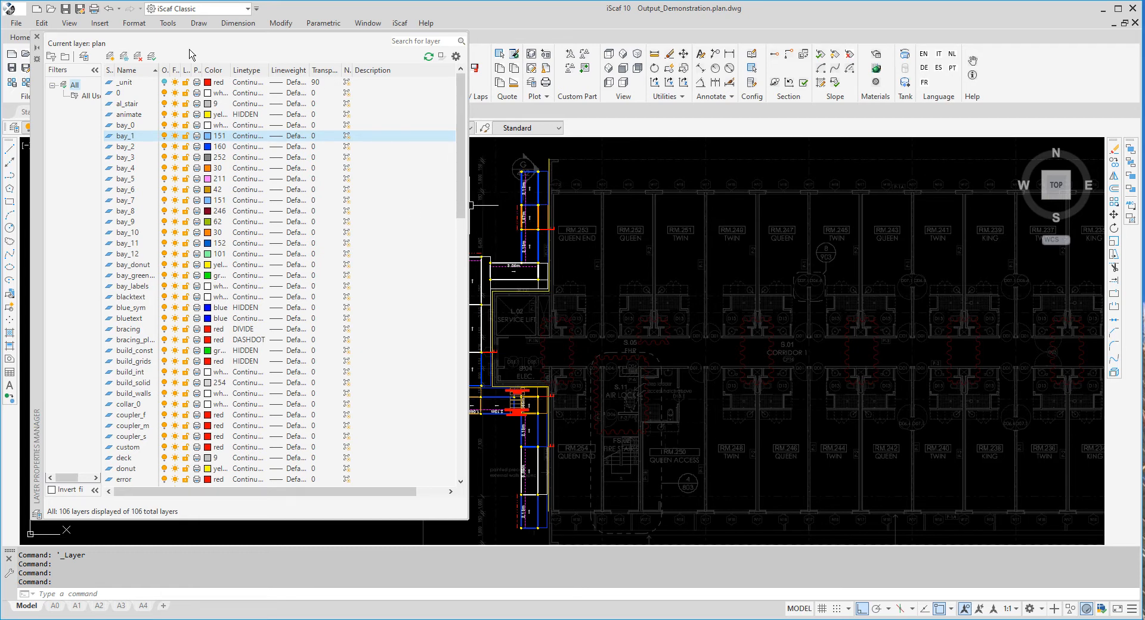
Close the layer manager and zoom and pan across the plan to inspect the recoloured bays
{"action": "left_click", "coordinate": [37, 37]}
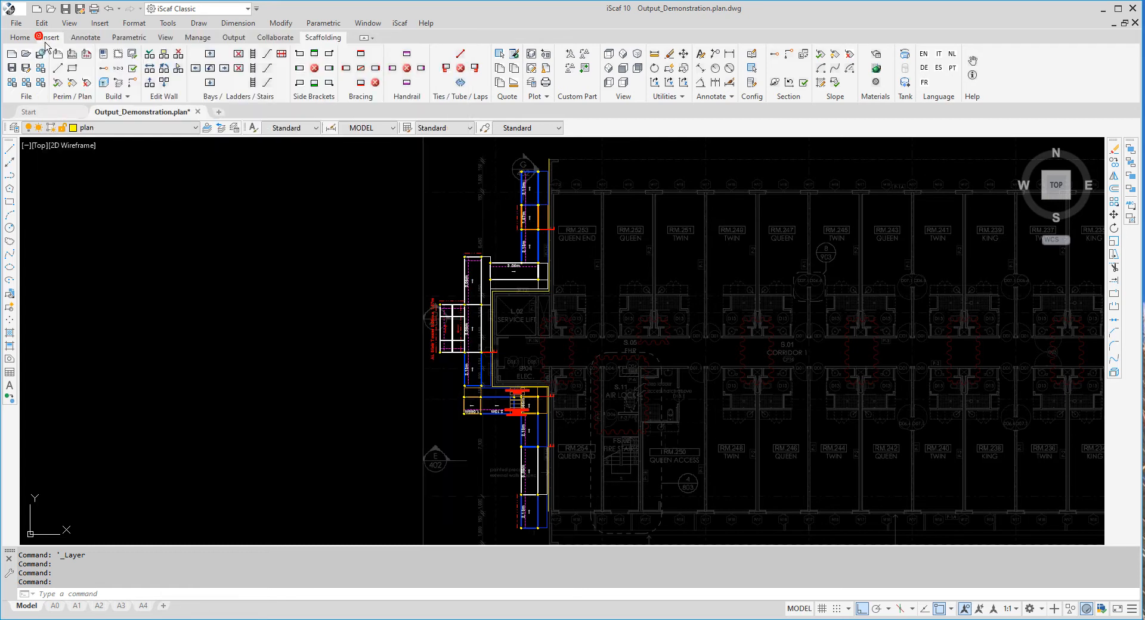
{"action": "scroll", "coordinate": [495, 378], "scroll_direction": "up", "scroll_amount": 5}
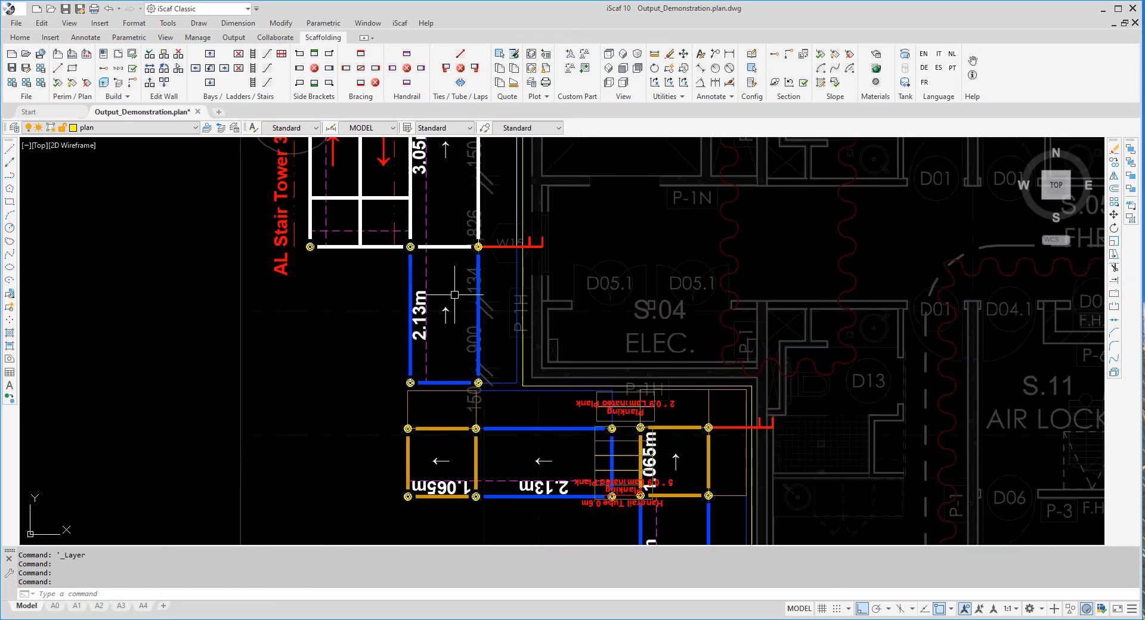
{"action": "middle_click_drag", "start_coordinate": [456, 295], "coordinate": [475, 382]}
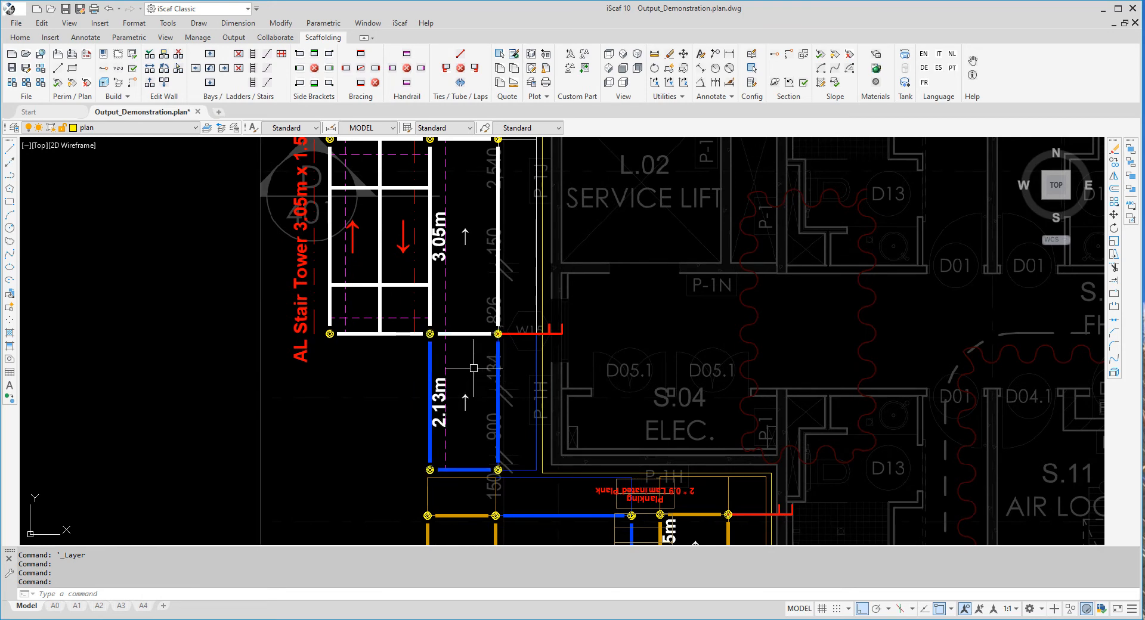
{"action": "middle_click_drag", "start_coordinate": [474, 370], "coordinate": [458, 425]}
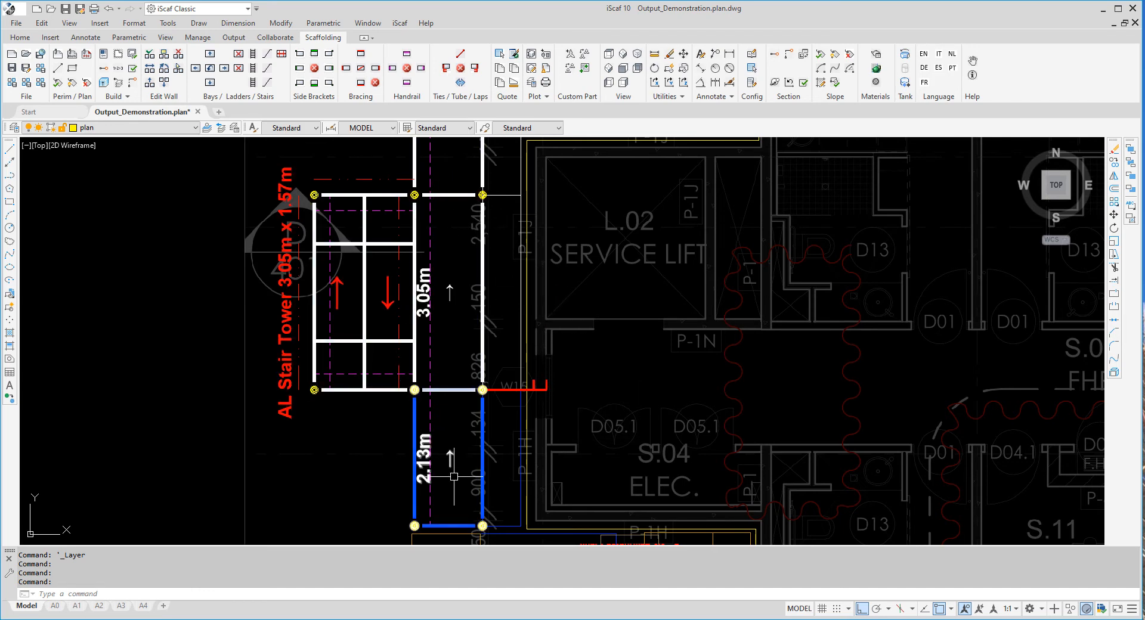
{"action": "middle_click_drag", "start_coordinate": [456, 474], "coordinate": [502, 261]}
{"action": "scroll", "coordinate": [488, 344], "scroll_direction": "up", "scroll_amount": 5}
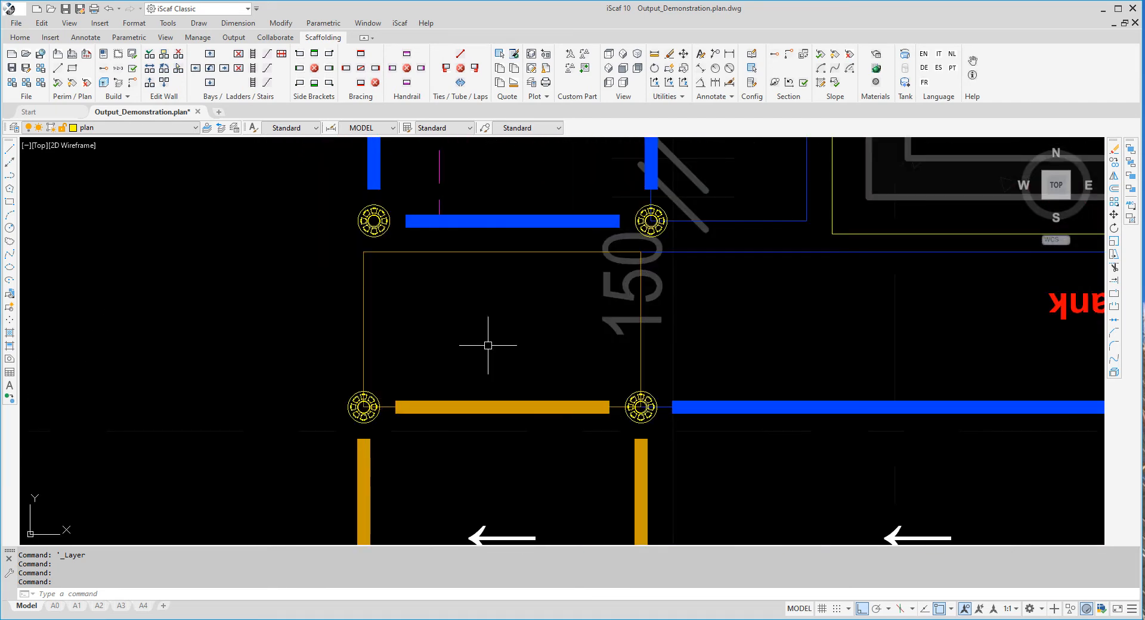
{"action": "middle_click_drag", "start_coordinate": [439, 396], "coordinate": [567, 145]}
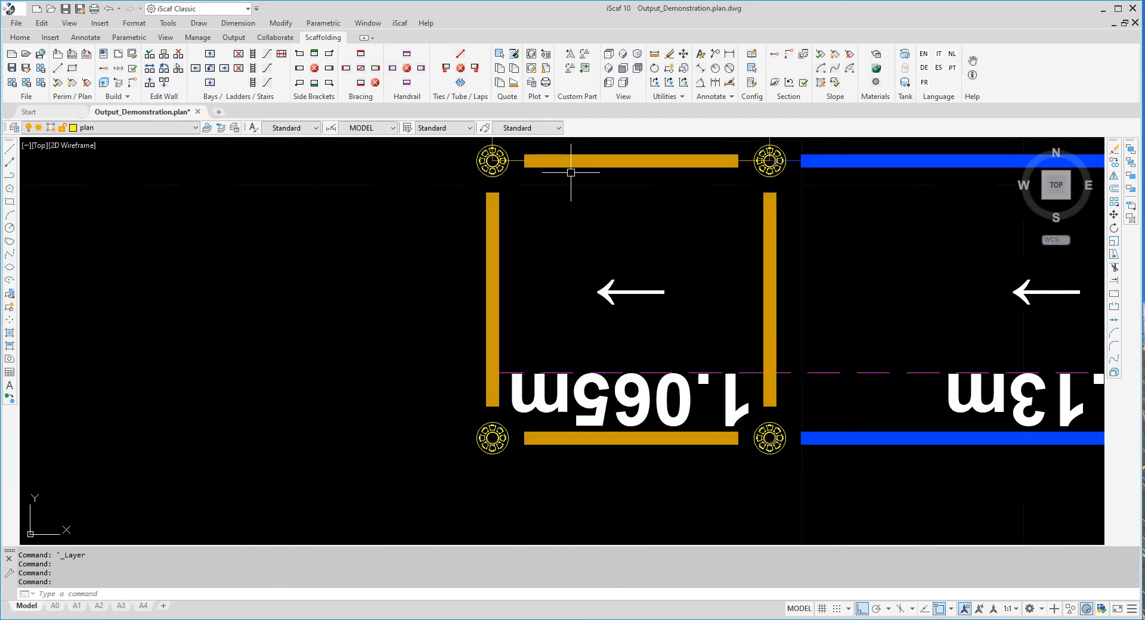
{"action": "scroll", "coordinate": [557, 179], "scroll_direction": "down", "scroll_amount": 2}
{"action": "middle_click_drag", "start_coordinate": [548, 186], "coordinate": [508, 250]}
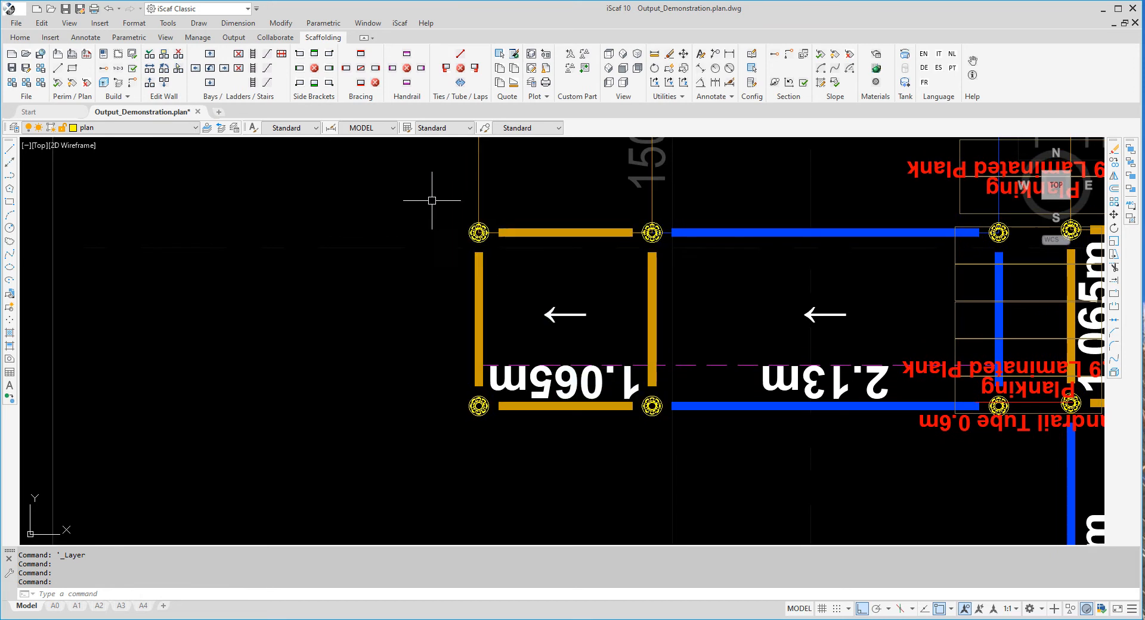
Change layer bay_donut's colour from yellow to white in the Layer Properties Manager
{"action": "left_click", "coordinate": [20, 132]}
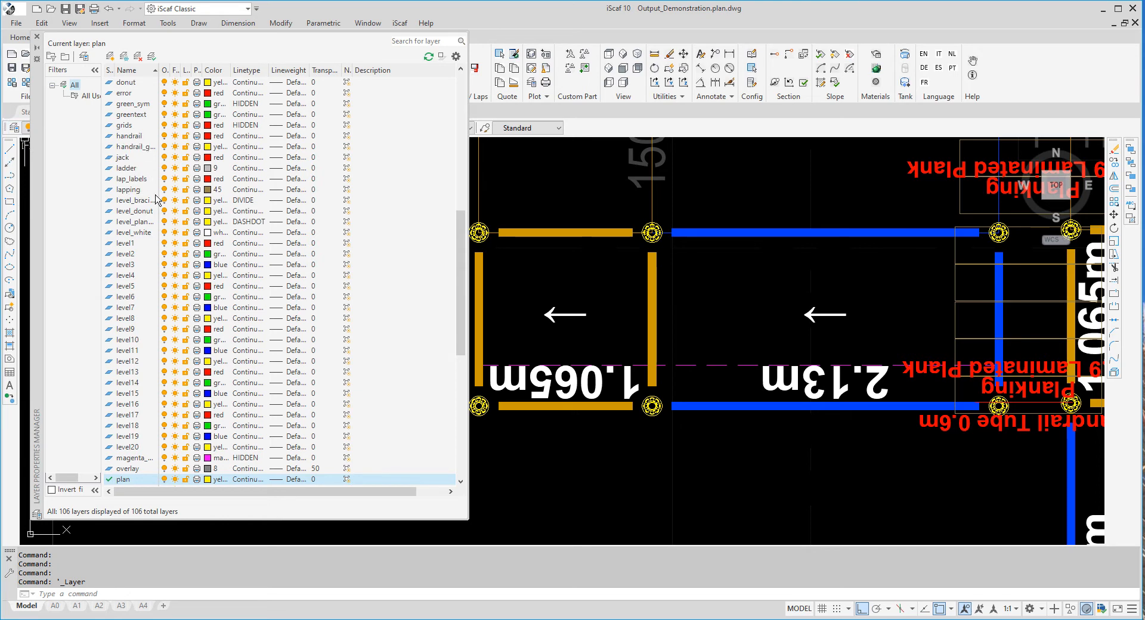
{"action": "scroll", "coordinate": [153, 213], "scroll_direction": "up", "scroll_amount": 4}
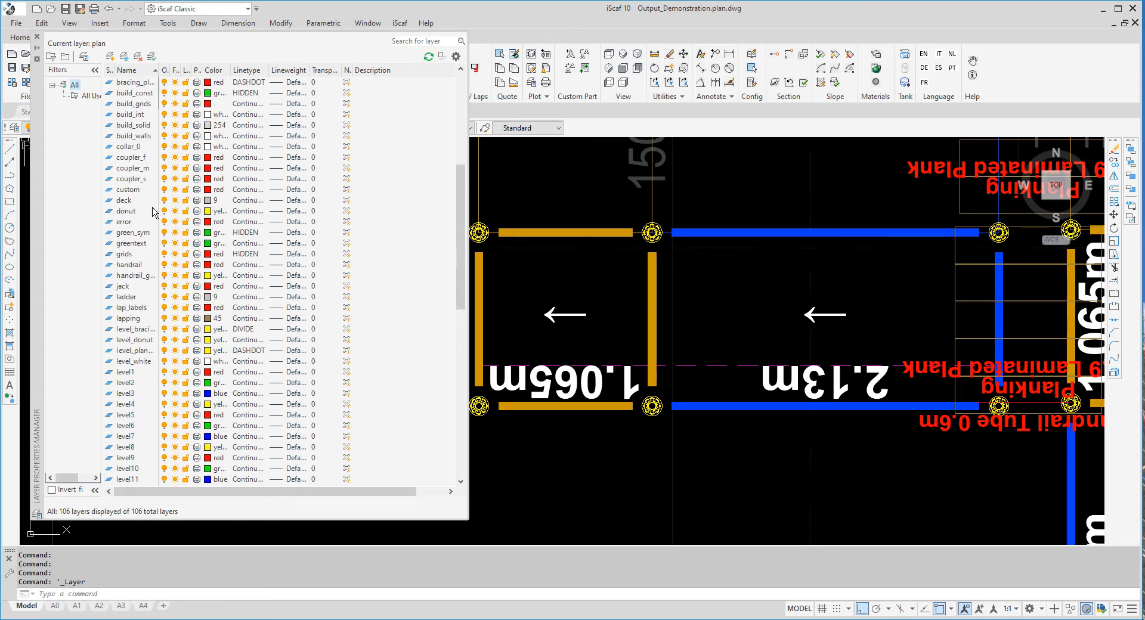
{"action": "scroll", "coordinate": [151, 209], "scroll_direction": "up", "scroll_amount": 5}
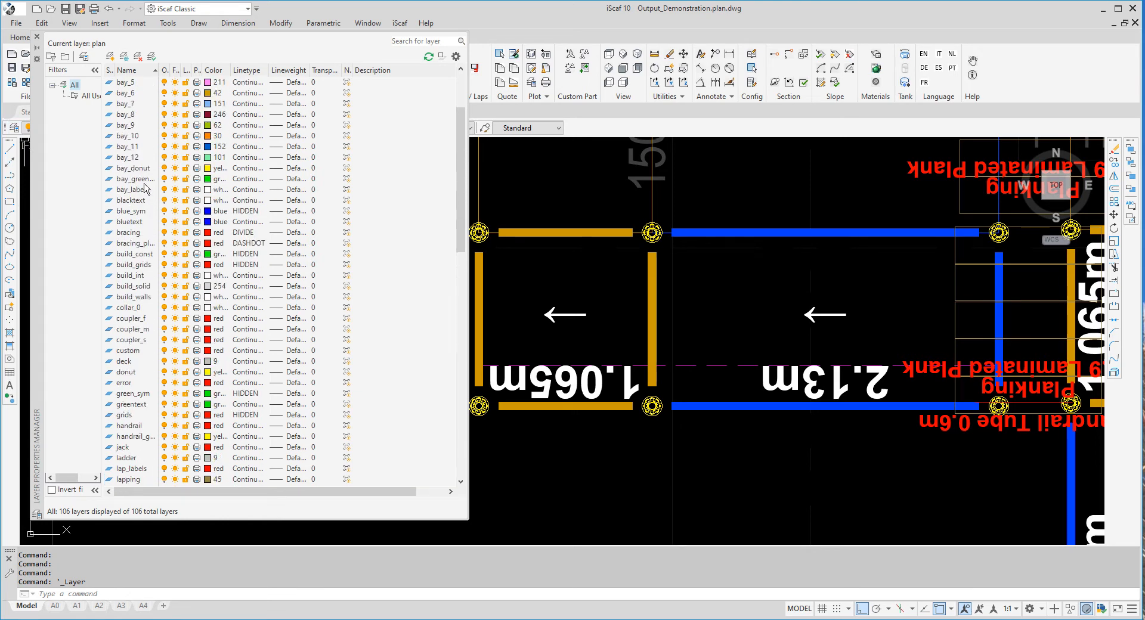
{"action": "left_click", "coordinate": [143, 170]}
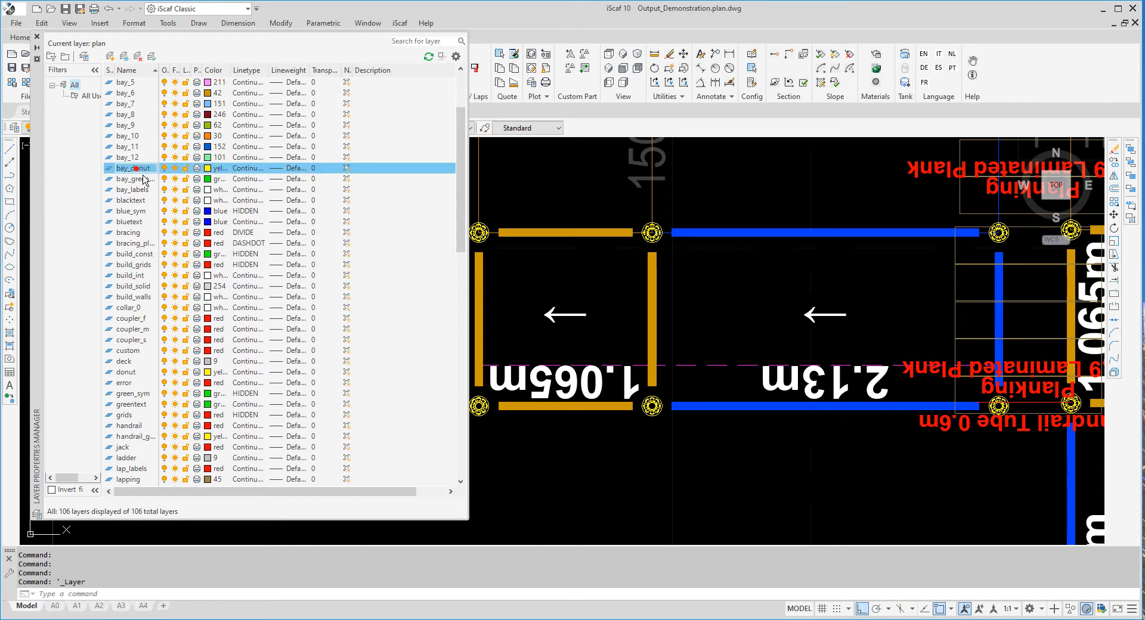
{"action": "left_click", "coordinate": [214, 172]}
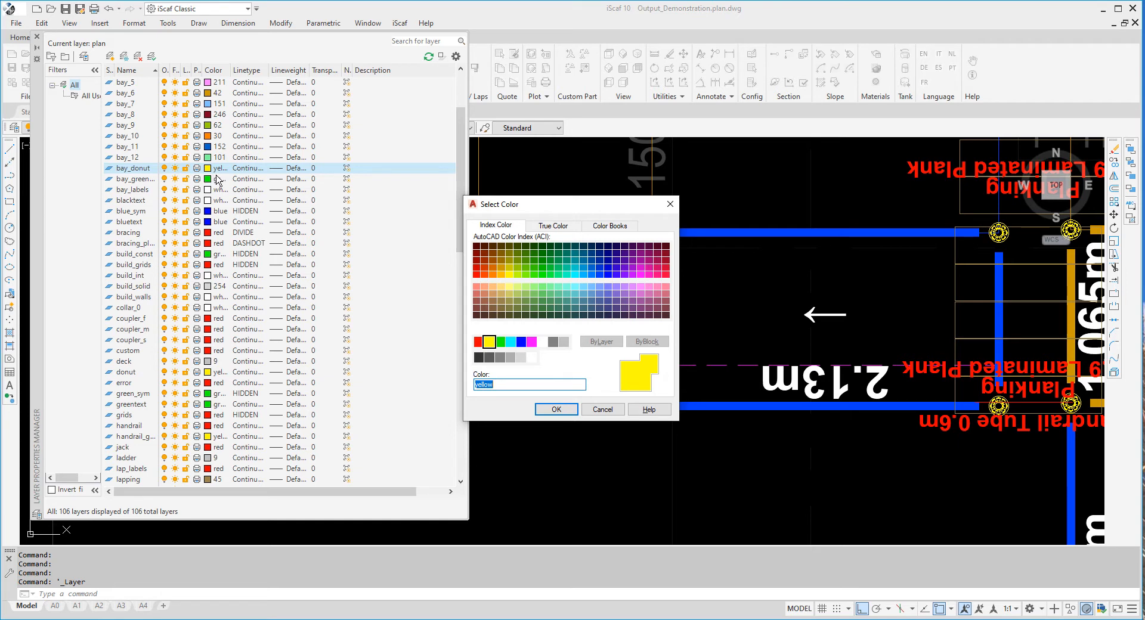
{"action": "left_click", "coordinate": [526, 346]}
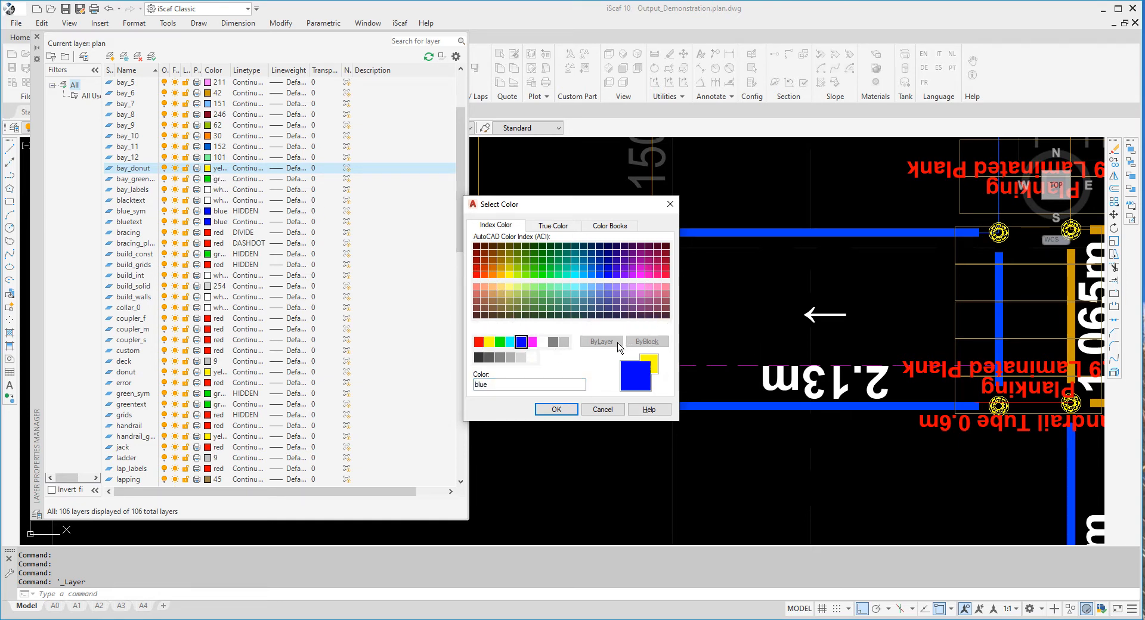
{"action": "left_click", "coordinate": [542, 342]}
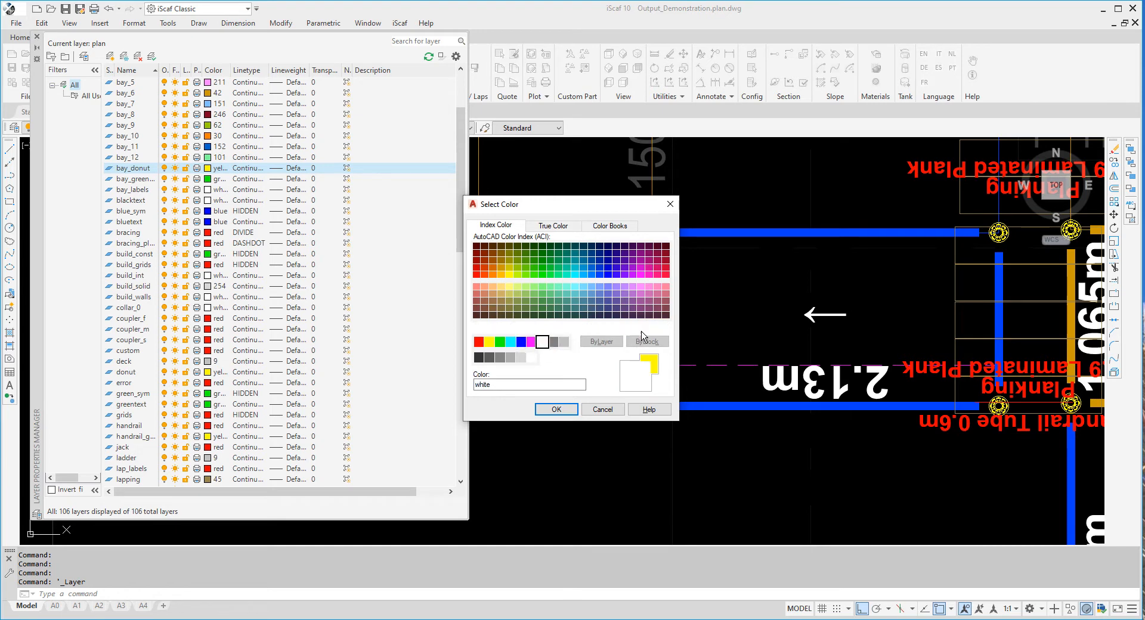
{"action": "left_click", "coordinate": [556, 409]}
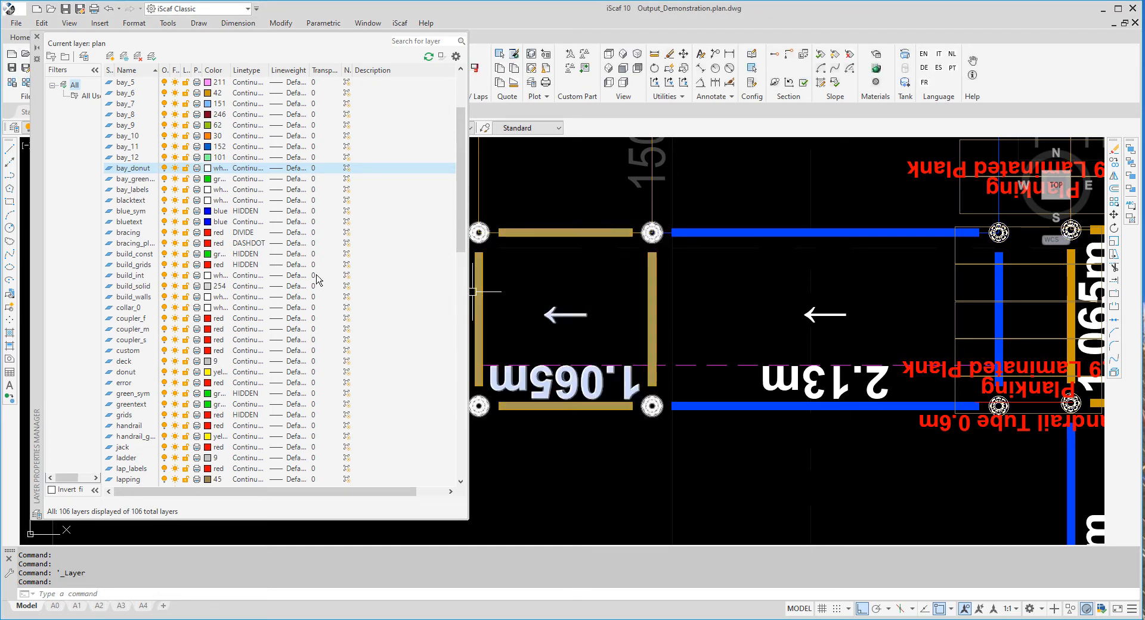
Close the layer manager and zoom out to see the whole floor plan
{"action": "left_click", "coordinate": [37, 36]}
{"action": "scroll", "coordinate": [368, 194], "scroll_direction": "down", "scroll_amount": 2}
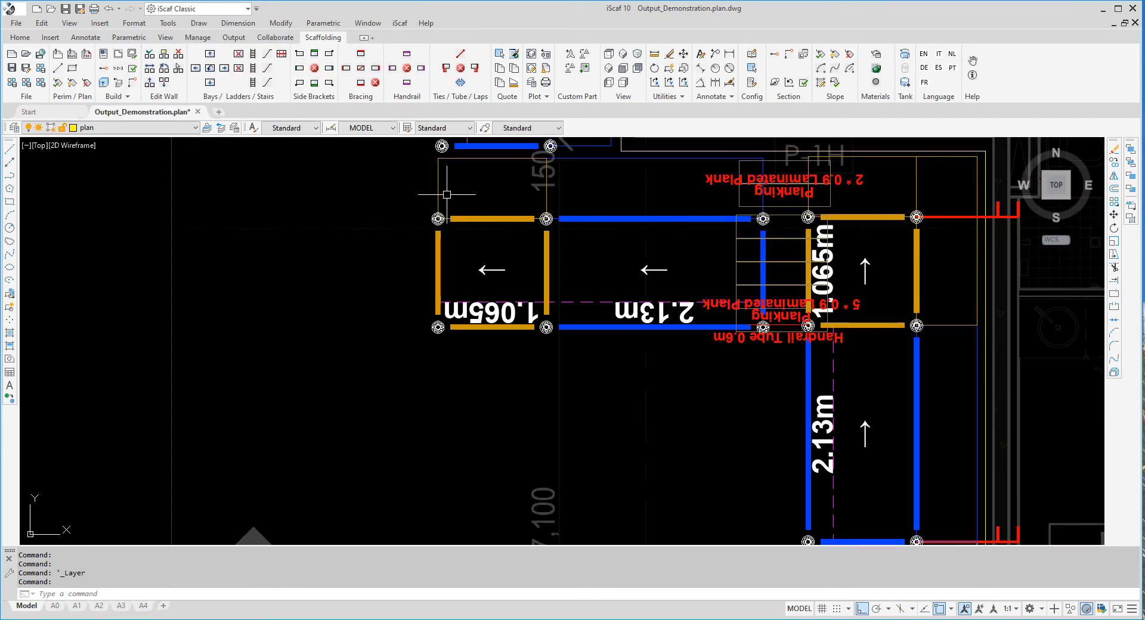
{"action": "middle_click_drag", "start_coordinate": [447, 194], "coordinate": [405, 352]}
{"action": "scroll", "coordinate": [442, 347], "scroll_direction": "down", "scroll_amount": 4}
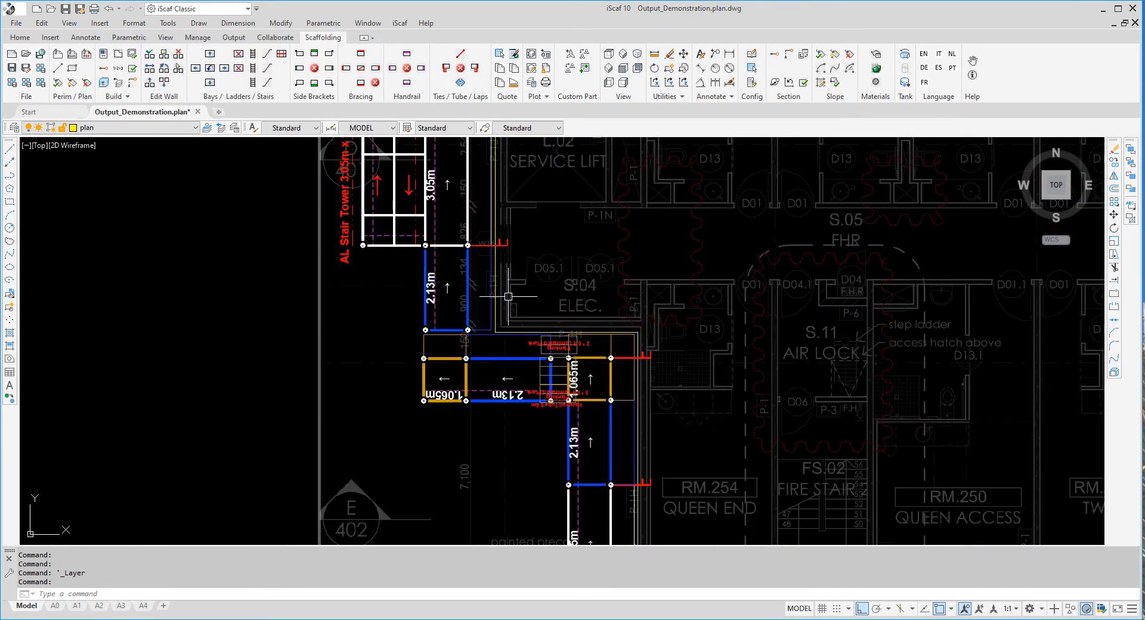
{"action": "middle_click_drag", "start_coordinate": [507, 296], "coordinate": [499, 370]}
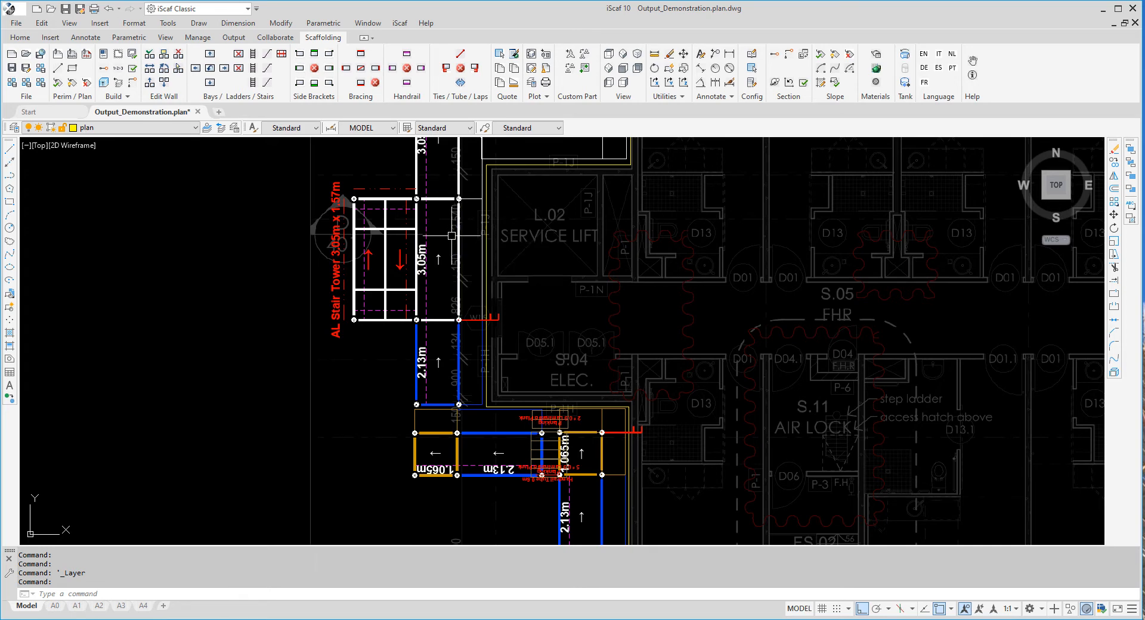
{"action": "scroll", "coordinate": [451, 236], "scroll_direction": "down", "scroll_amount": 4}
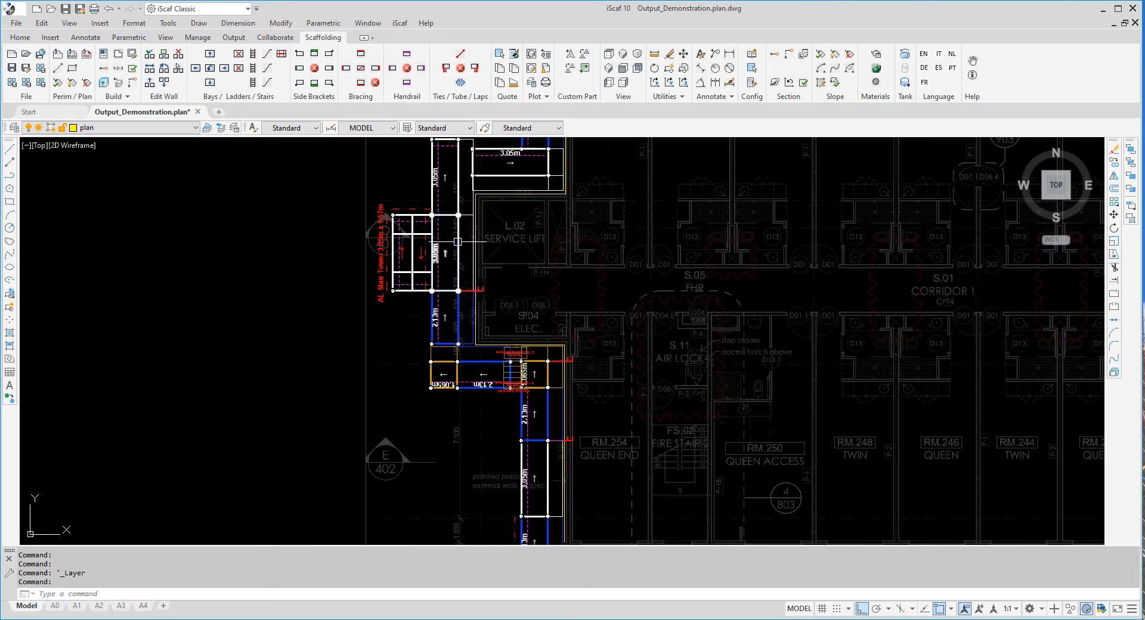
{"action": "scroll", "coordinate": [461, 246], "scroll_direction": "down", "scroll_amount": 2}
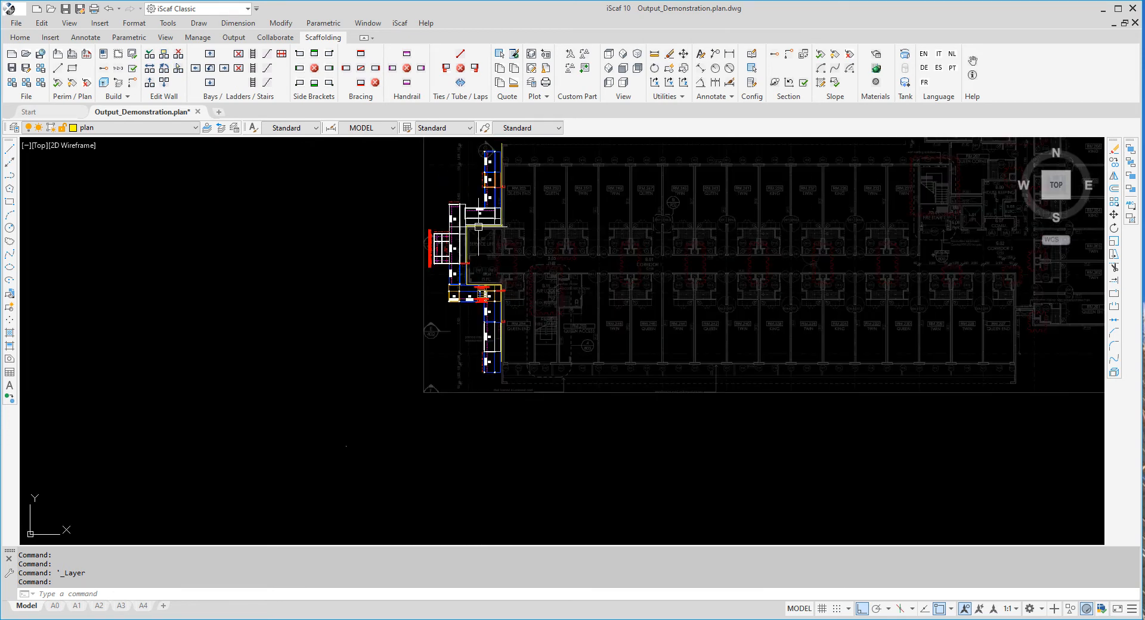
{"action": "scroll", "coordinate": [513, 252], "scroll_direction": "down", "scroll_amount": 2}
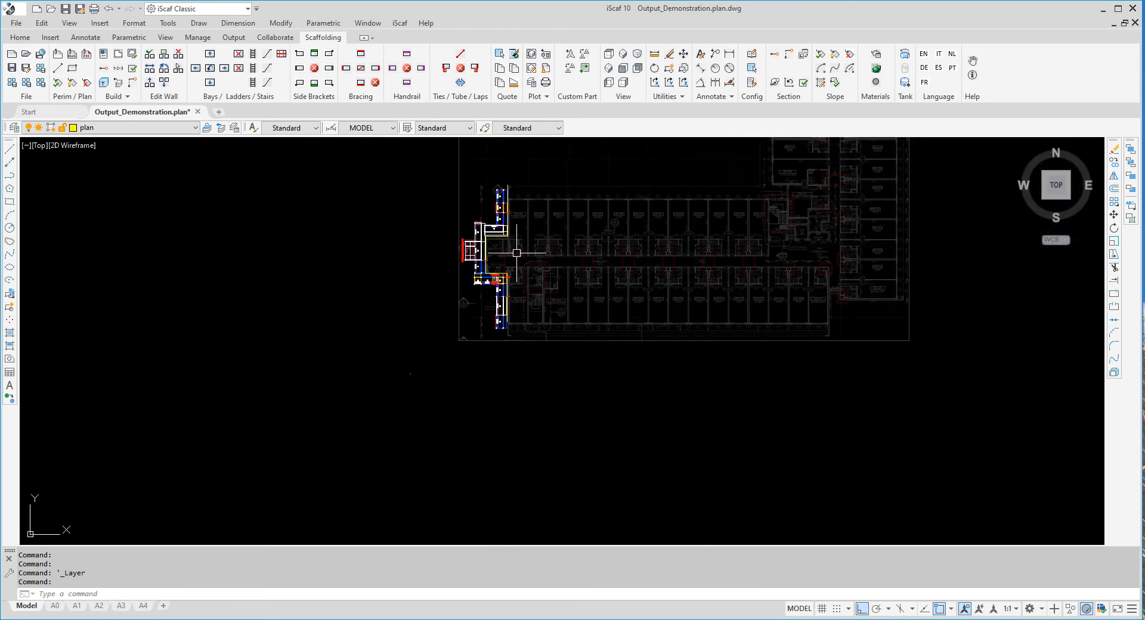
{"action": "middle_click_drag", "start_coordinate": [513, 260], "coordinate": [412, 360]}
{"action": "scroll", "coordinate": [411, 360], "scroll_direction": "down", "scroll_amount": 2}
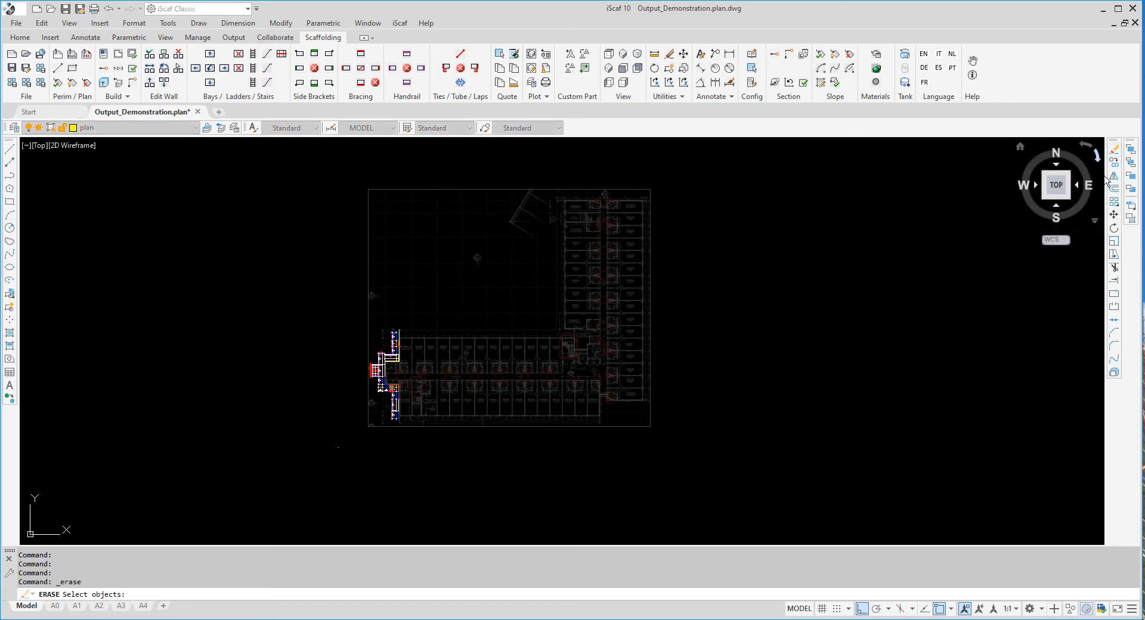
Erase all 66 objects of the plan with a crossing window
{"action": "left_click", "coordinate": [747, 469]}
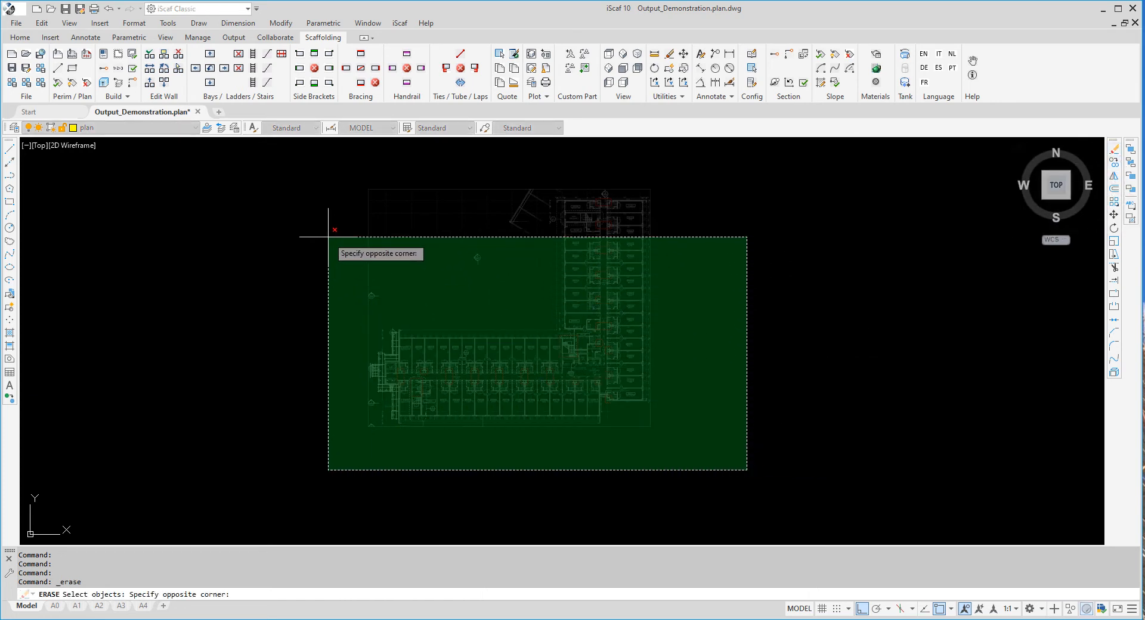
{"action": "left_click", "coordinate": [295, 165]}
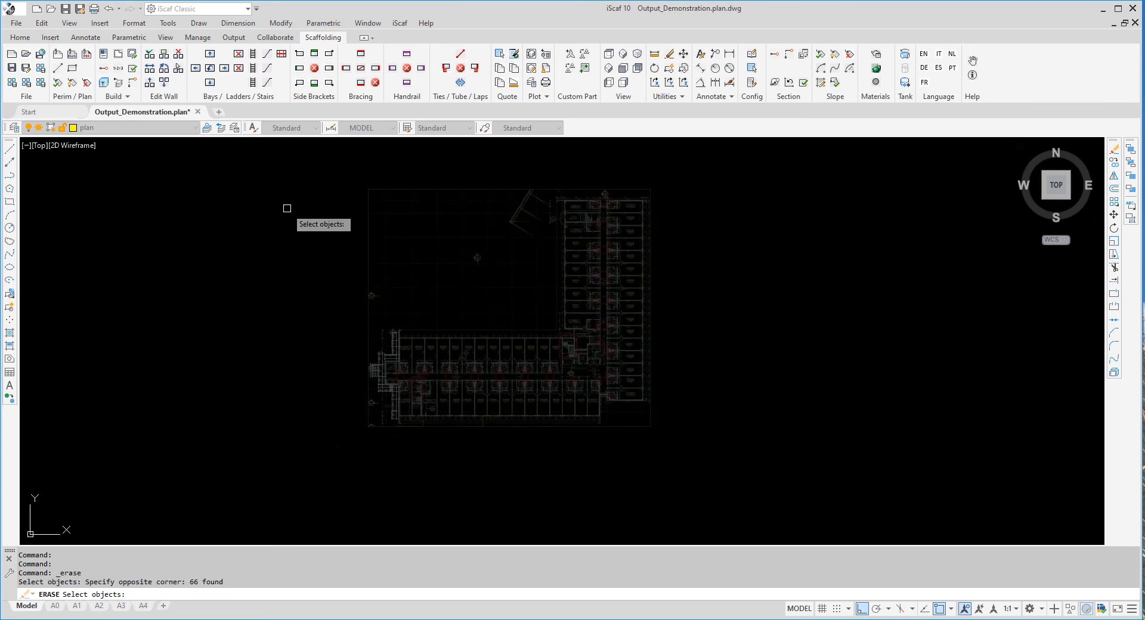
{"action": "key", "text": "Return"}
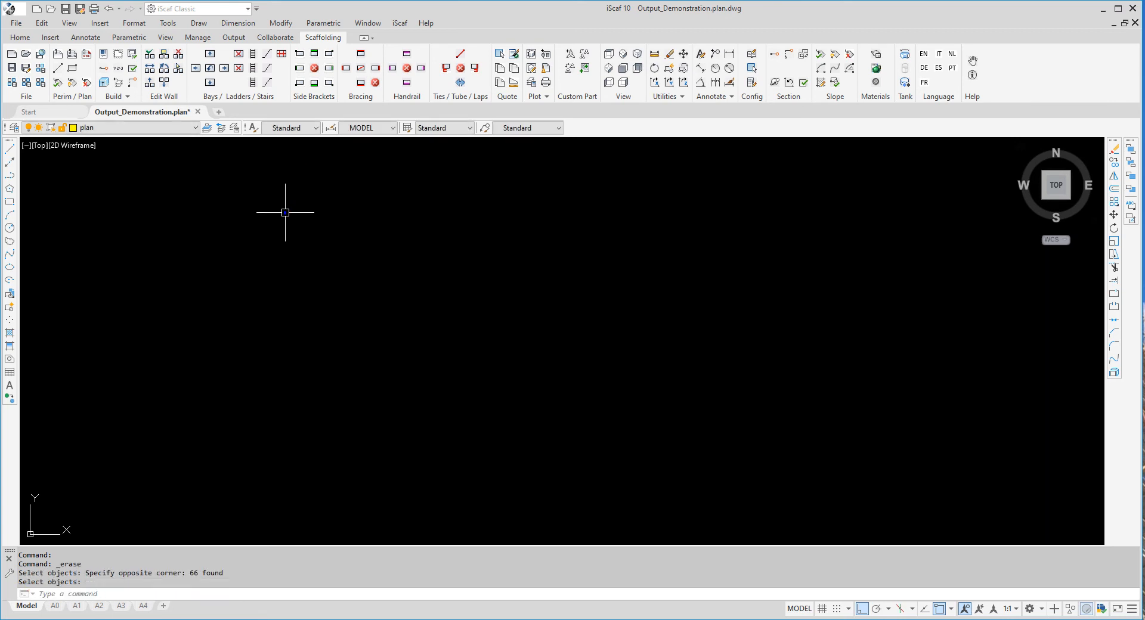
{"action": "left_click", "coordinate": [403, 24]}
Save the drawing as a template named metric-sheets-C.dwt, based on metric-sheets.dwt
{"action": "mouse_move", "coordinate": [418, 57]}
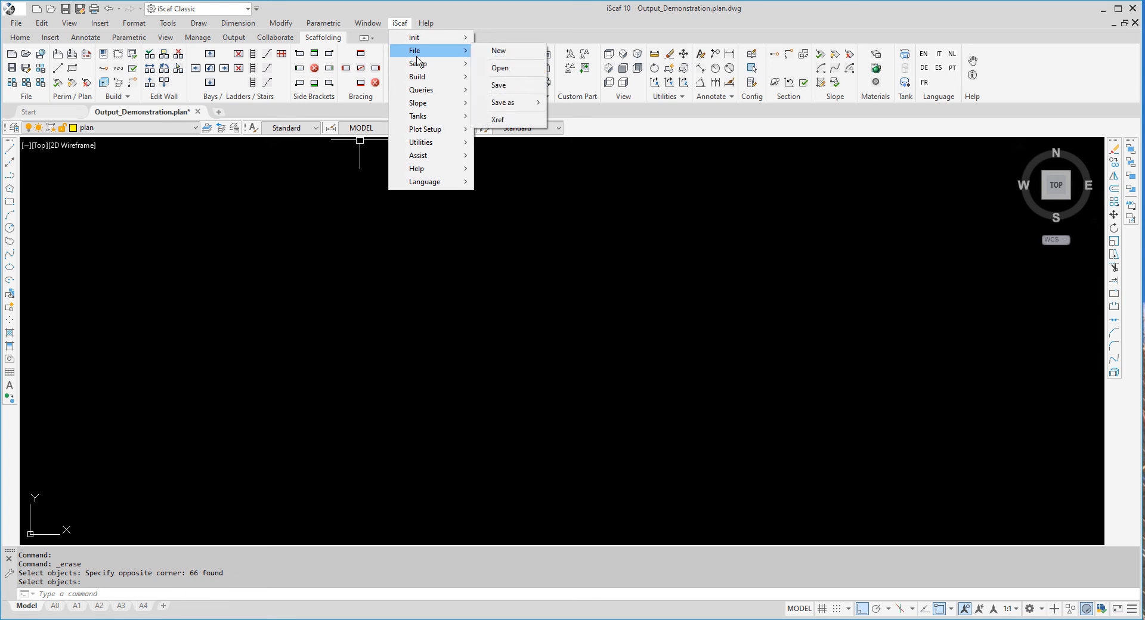
{"action": "mouse_move", "coordinate": [521, 110]}
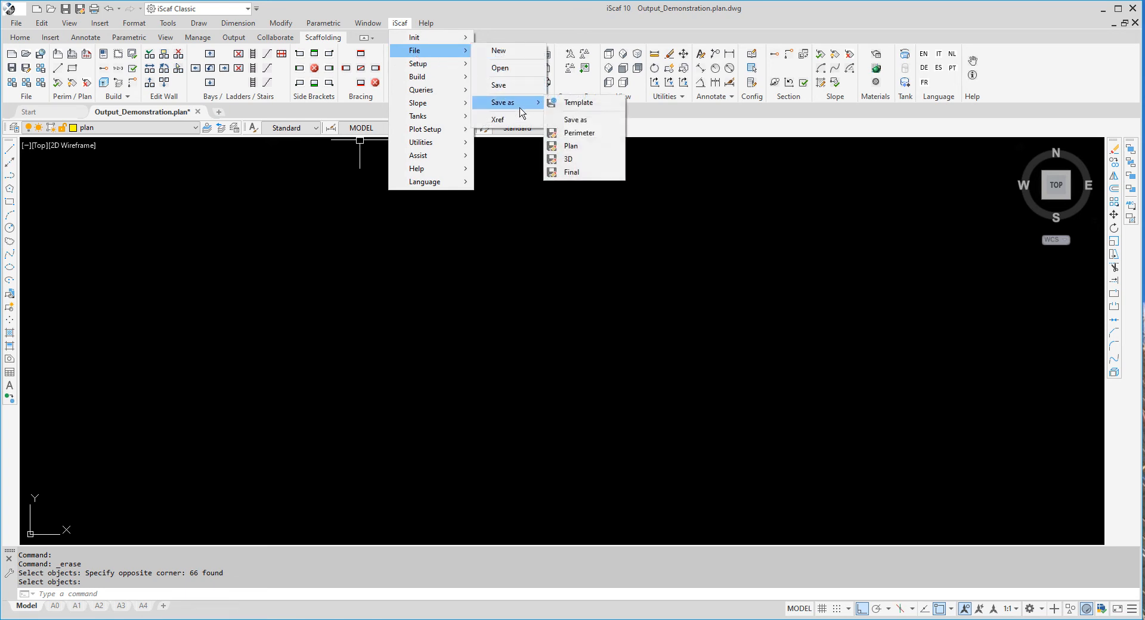
{"action": "left_click", "coordinate": [576, 106]}
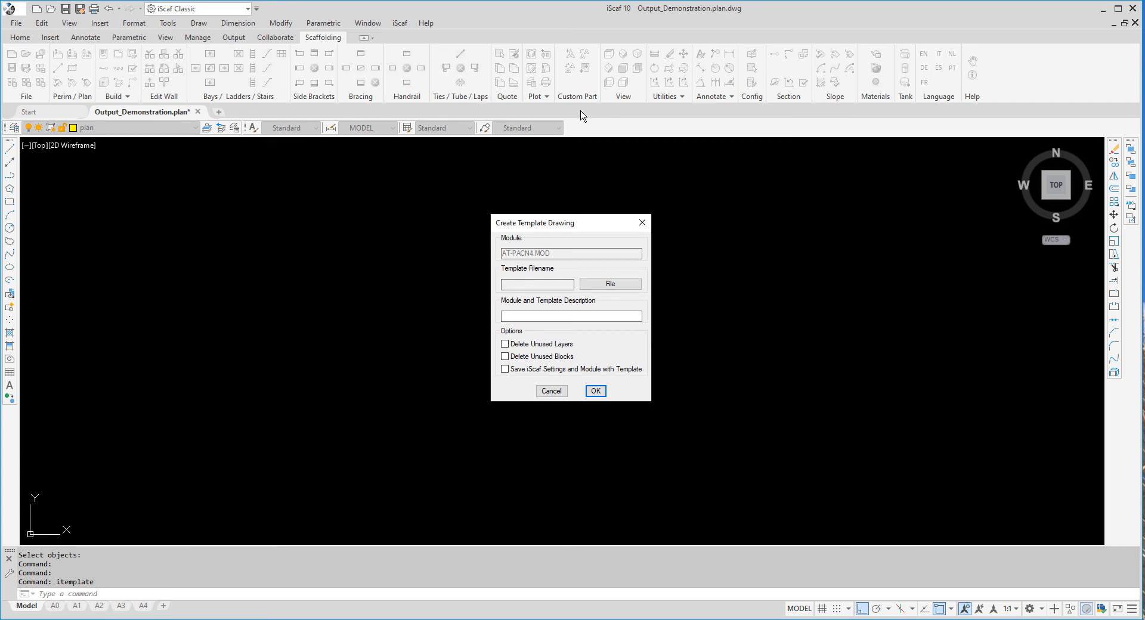
{"action": "left_click", "coordinate": [560, 287]}
{"action": "left_click", "coordinate": [593, 286]}
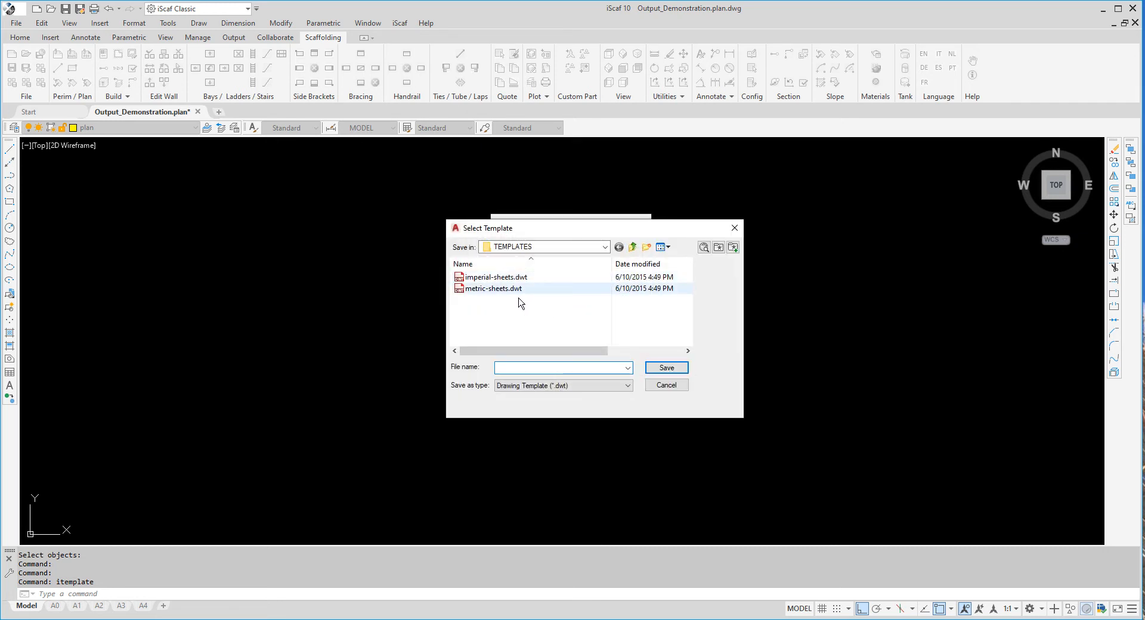
{"action": "left_click", "coordinate": [518, 288]}
{"action": "double_click", "coordinate": [549, 373]}
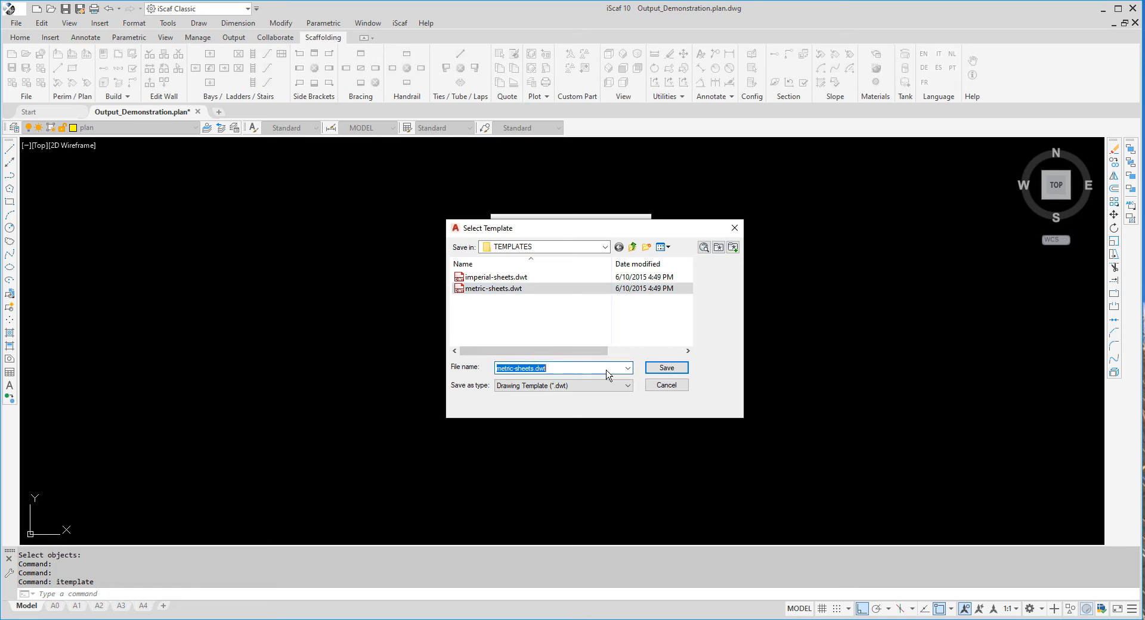
{"action": "left_click", "coordinate": [609, 370]}
{"action": "type", "text": "-C"}
{"action": "left_click", "coordinate": [667, 369]}
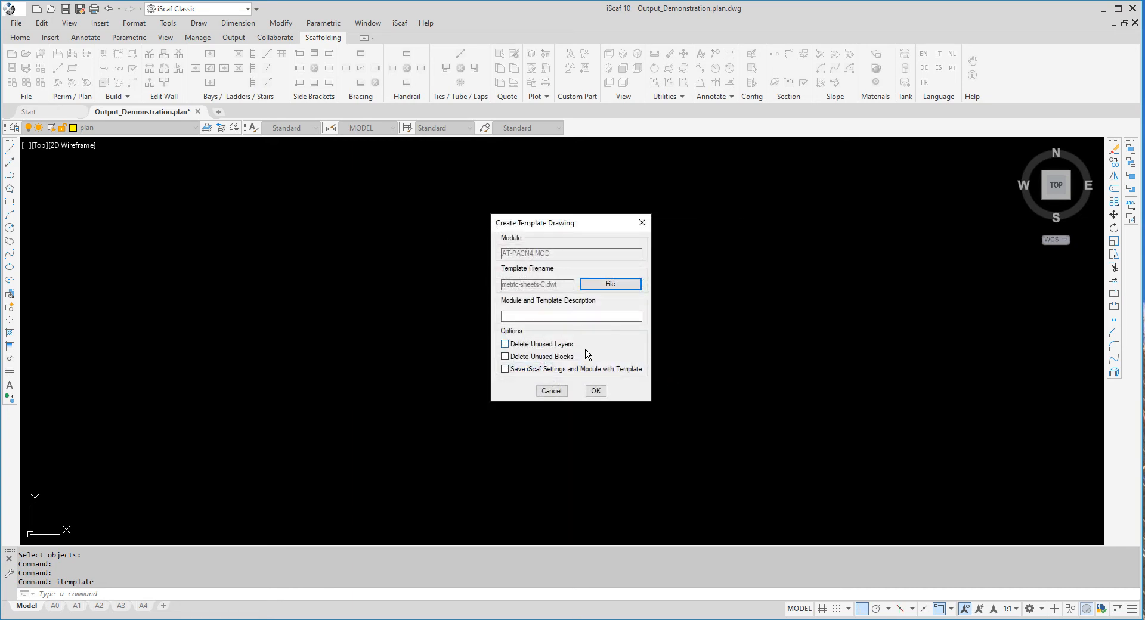
Create the template with iScaf settings and description AT-PAC-LAYHER-C, then close it unsaved
{"action": "left_click", "coordinate": [520, 375]}
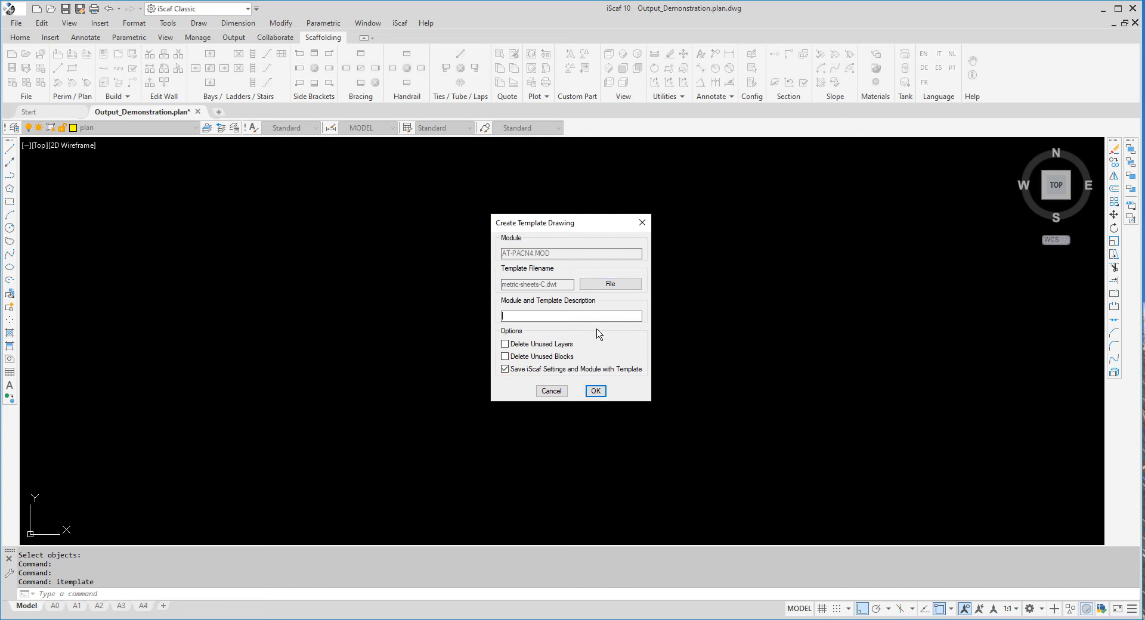
{"action": "type", "text": "-PAC-LAYHER-C"}
{"action": "left_click", "coordinate": [595, 391]}
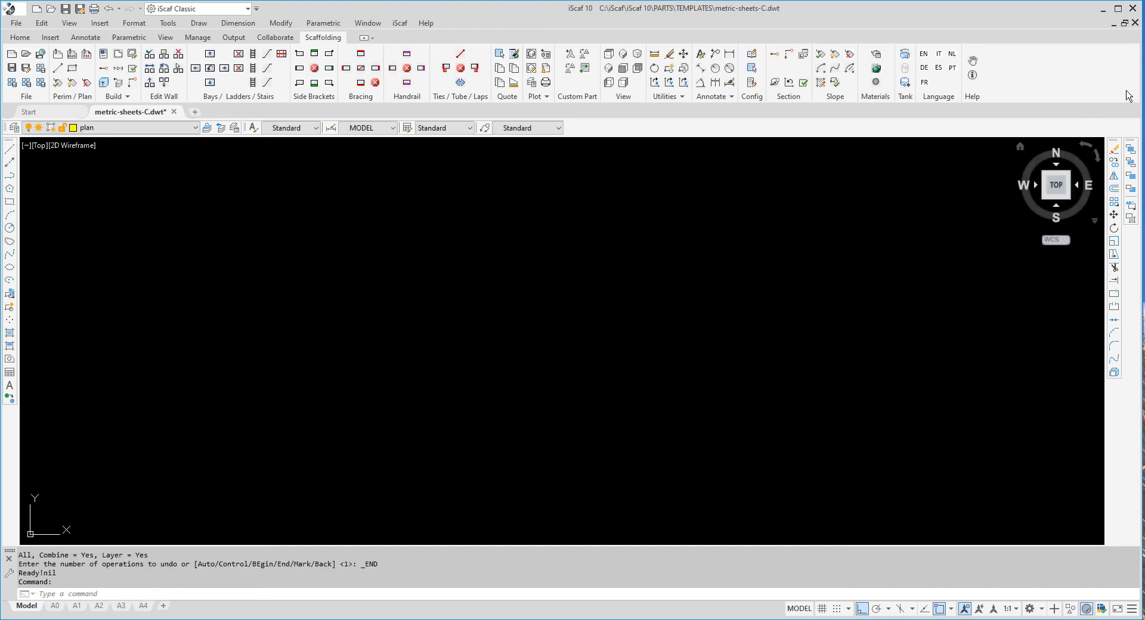
{"action": "left_click", "coordinate": [1135, 22]}
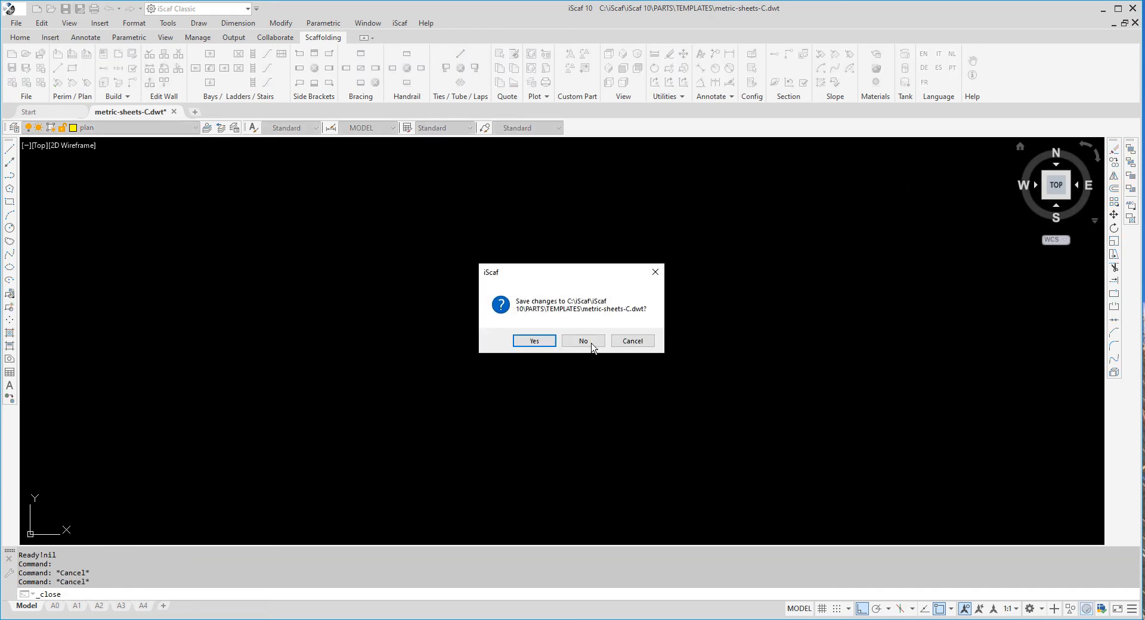
{"action": "left_click", "coordinate": [592, 343]}
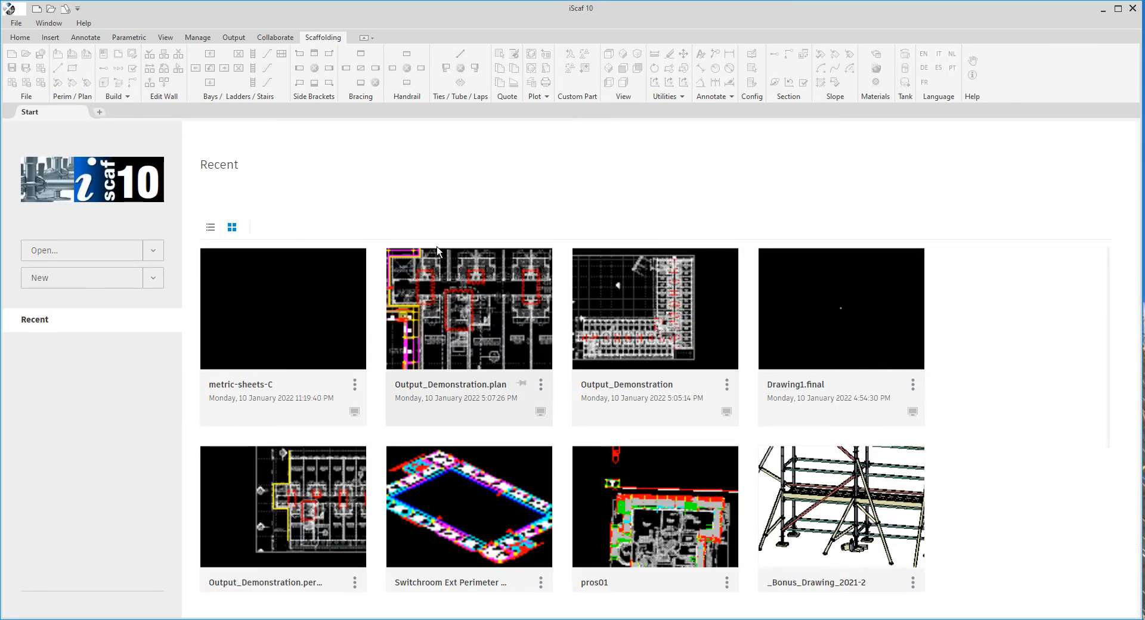
Start a new drawing from the metric-sheets-C.dwt template via Browse templates
{"action": "left_click", "coordinate": [157, 284]}
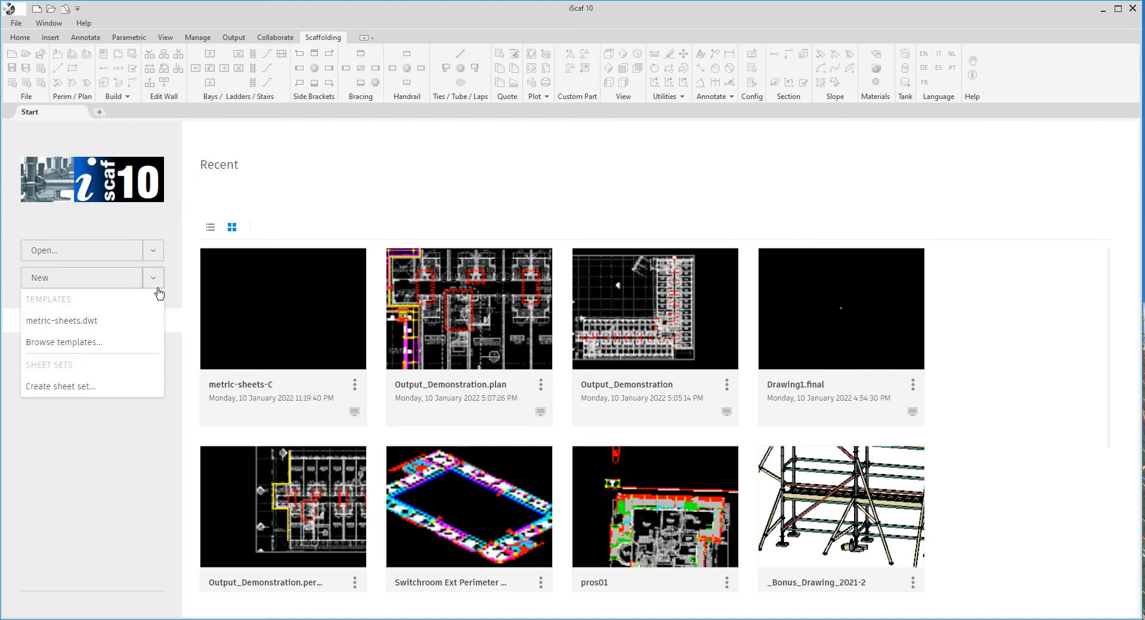
{"action": "left_click", "coordinate": [91, 347]}
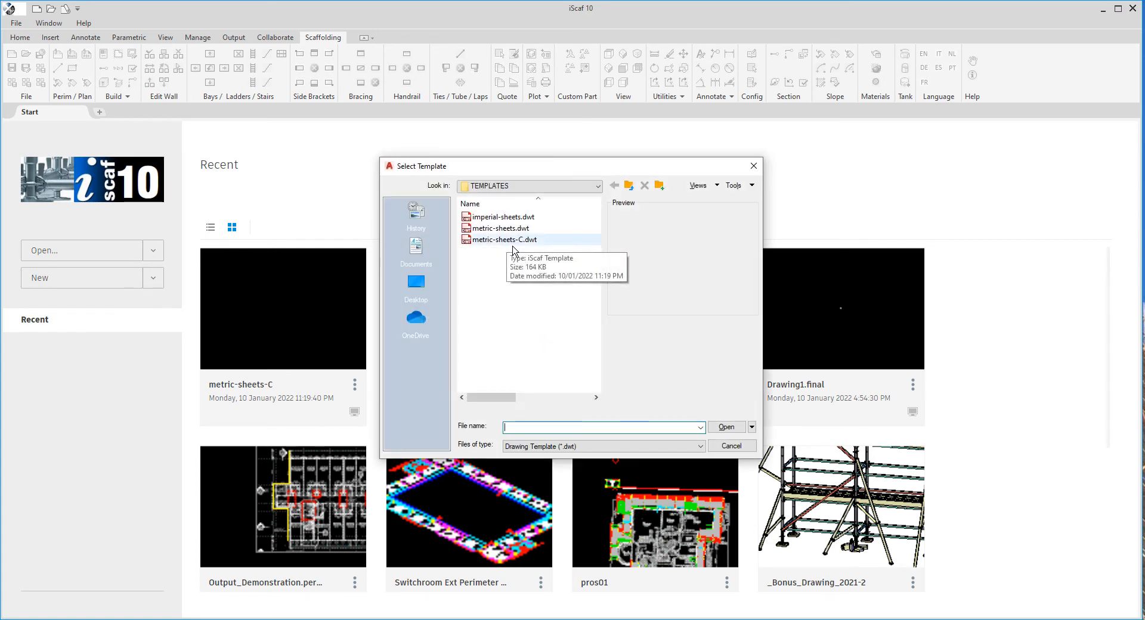
{"action": "left_click", "coordinate": [513, 241]}
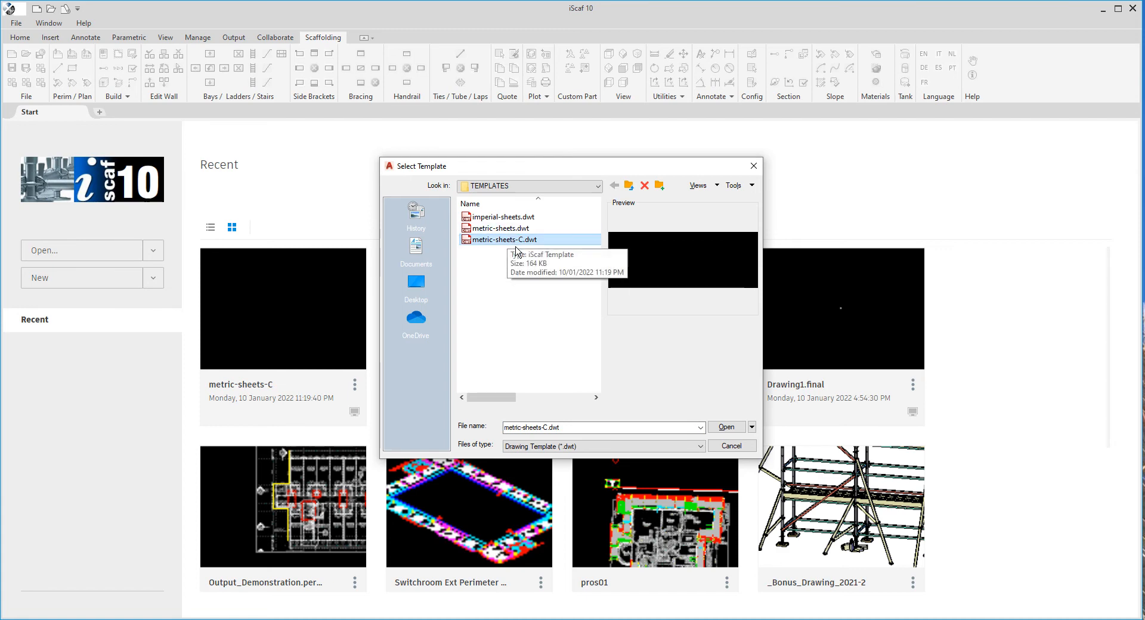
{"action": "left_click", "coordinate": [737, 428]}
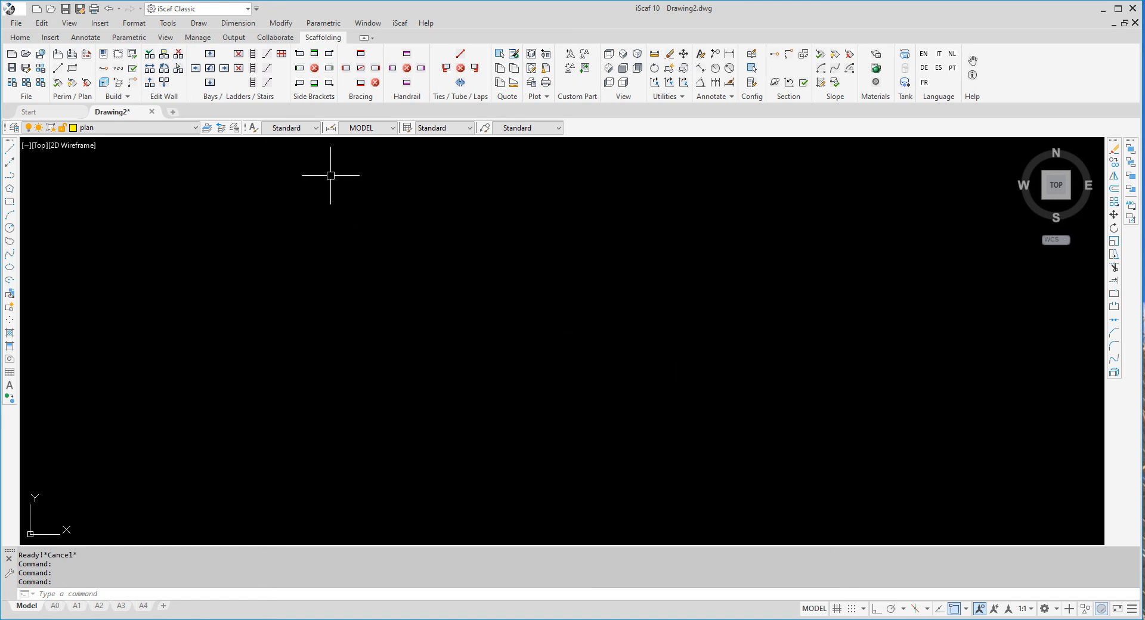
Add a scaffold wall of five 3.05m bays with side brackets and zoom in on it
{"action": "left_click", "coordinate": [150, 56]}
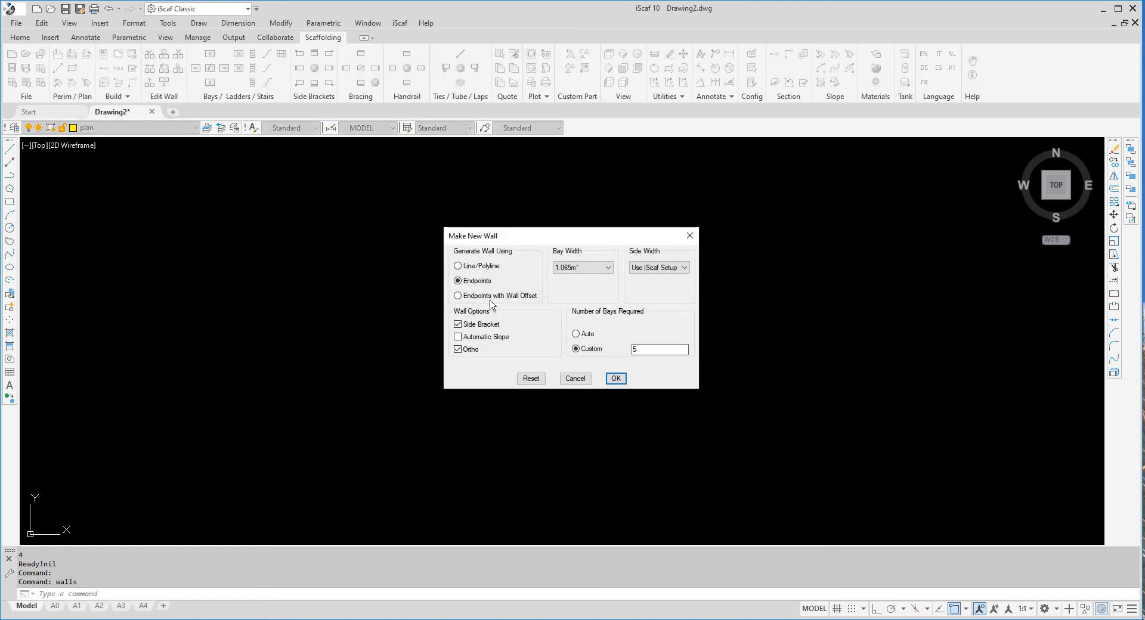
{"action": "left_click", "coordinate": [616, 379]}
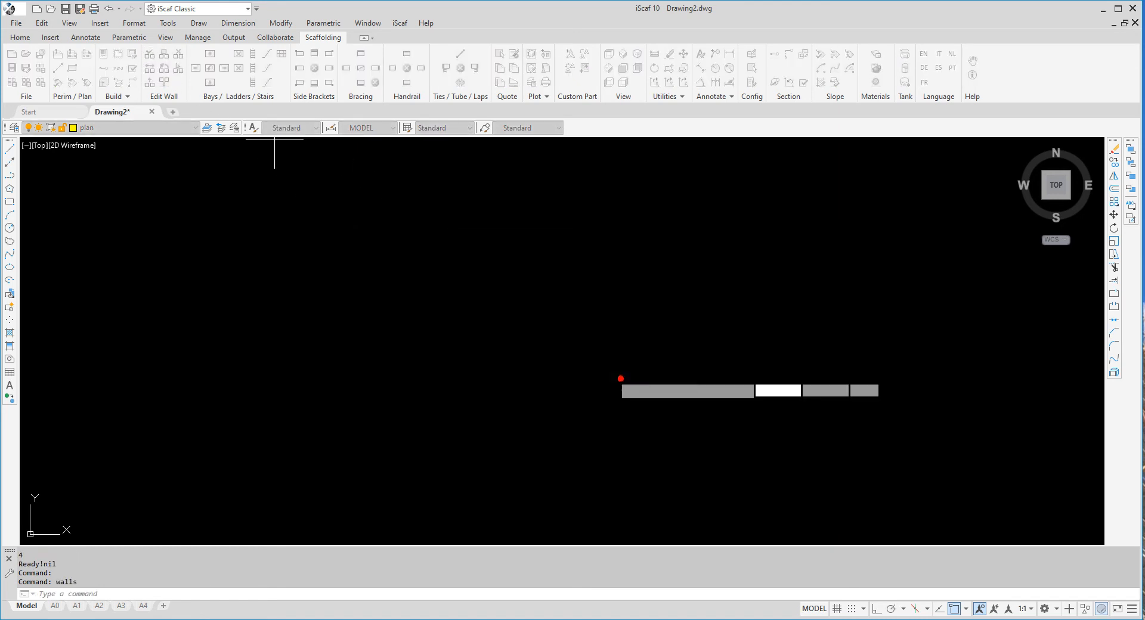
{"action": "left_click", "coordinate": [397, 341]}
{"action": "left_click", "coordinate": [553, 346]}
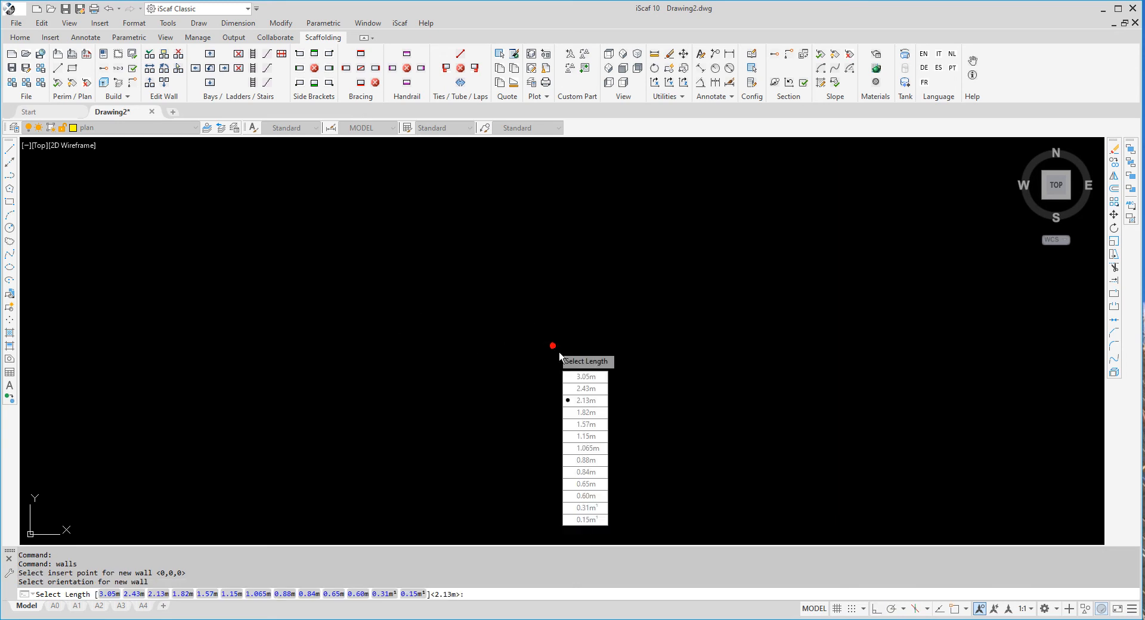
{"action": "left_click", "coordinate": [586, 377]}
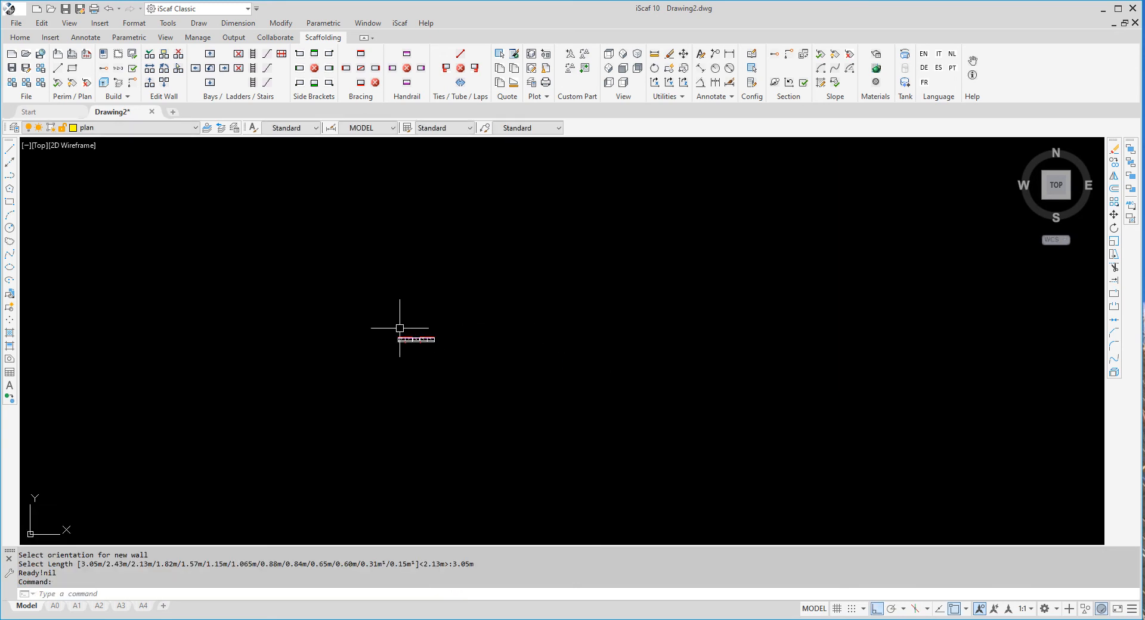
{"action": "scroll", "coordinate": [411, 338], "scroll_direction": "up", "scroll_amount": 10}
{"action": "scroll", "coordinate": [404, 344], "scroll_direction": "up", "scroll_amount": 2}
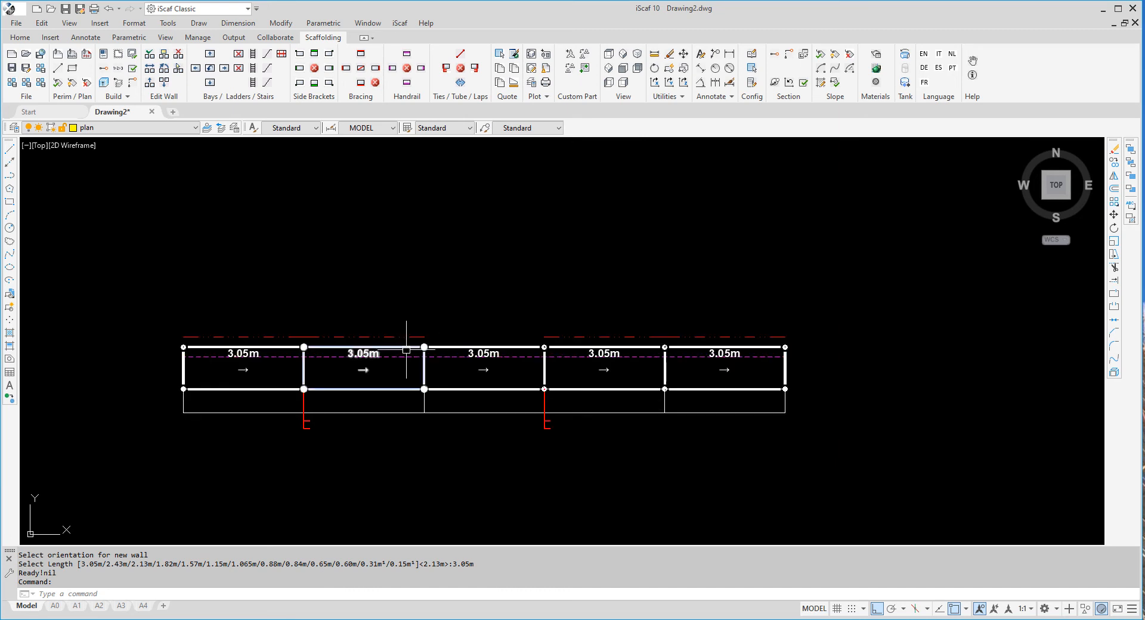
Test adding a 2.43m bay at the middle of the wall, then close Drawing2 without saving
{"action": "right_click", "coordinate": [465, 374]}
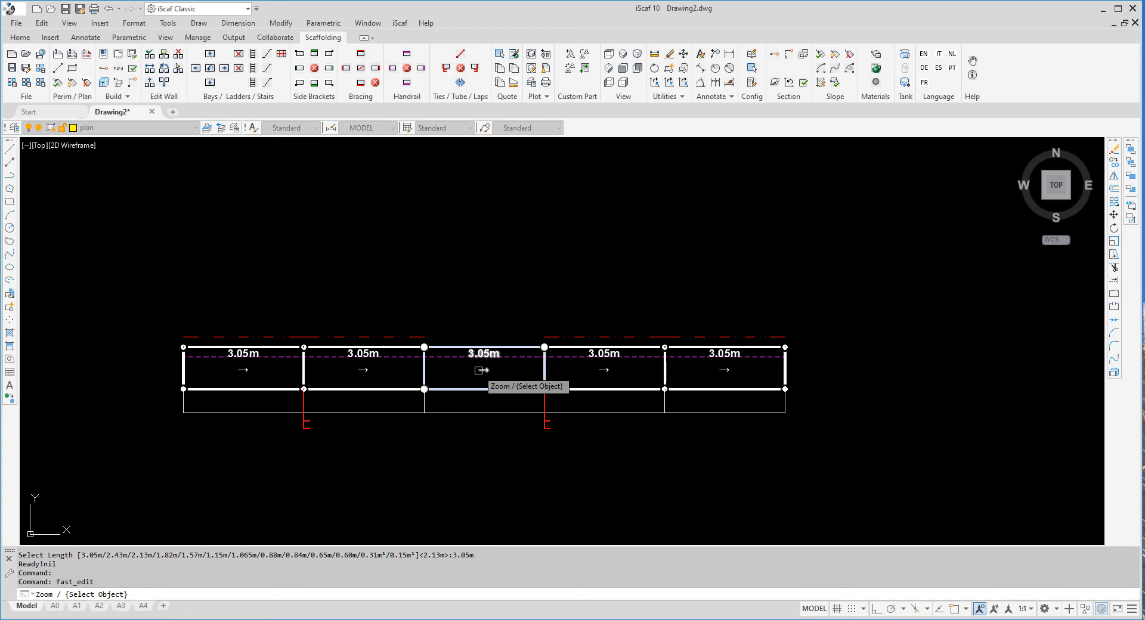
{"action": "left_click", "coordinate": [480, 370]}
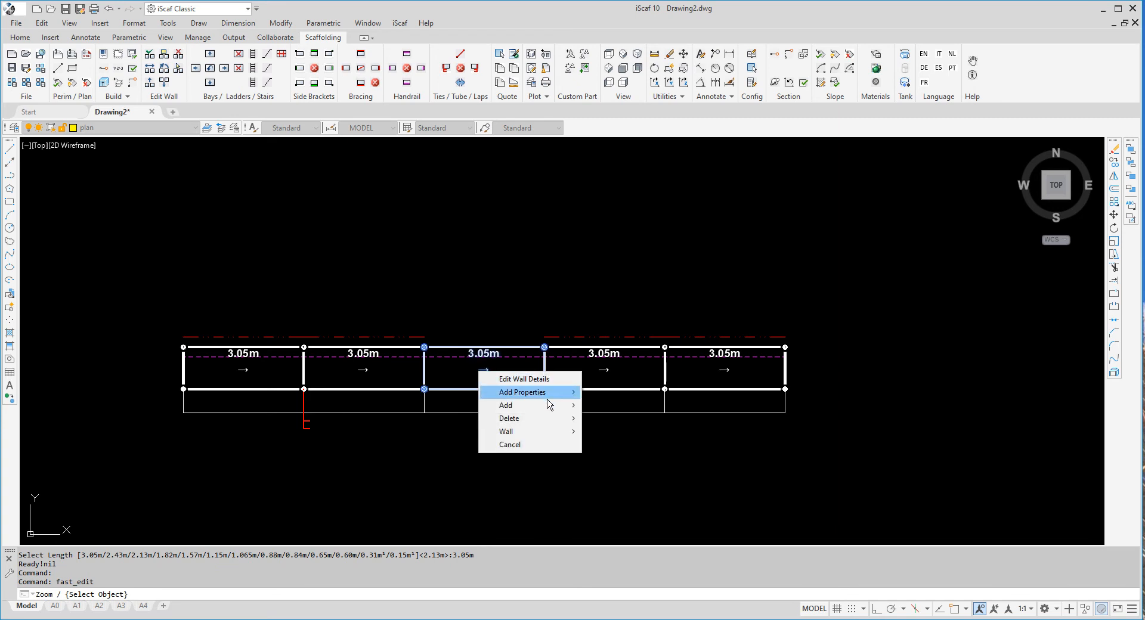
{"action": "mouse_move", "coordinate": [558, 406]}
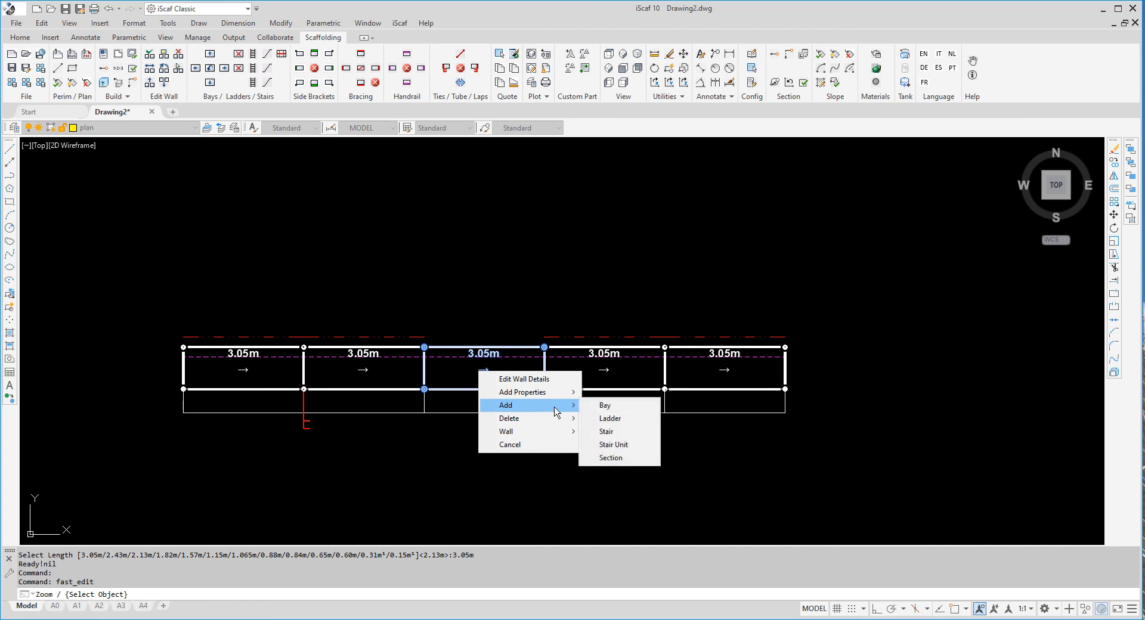
{"action": "left_click", "coordinate": [604, 406]}
{"action": "left_click", "coordinate": [527, 389]}
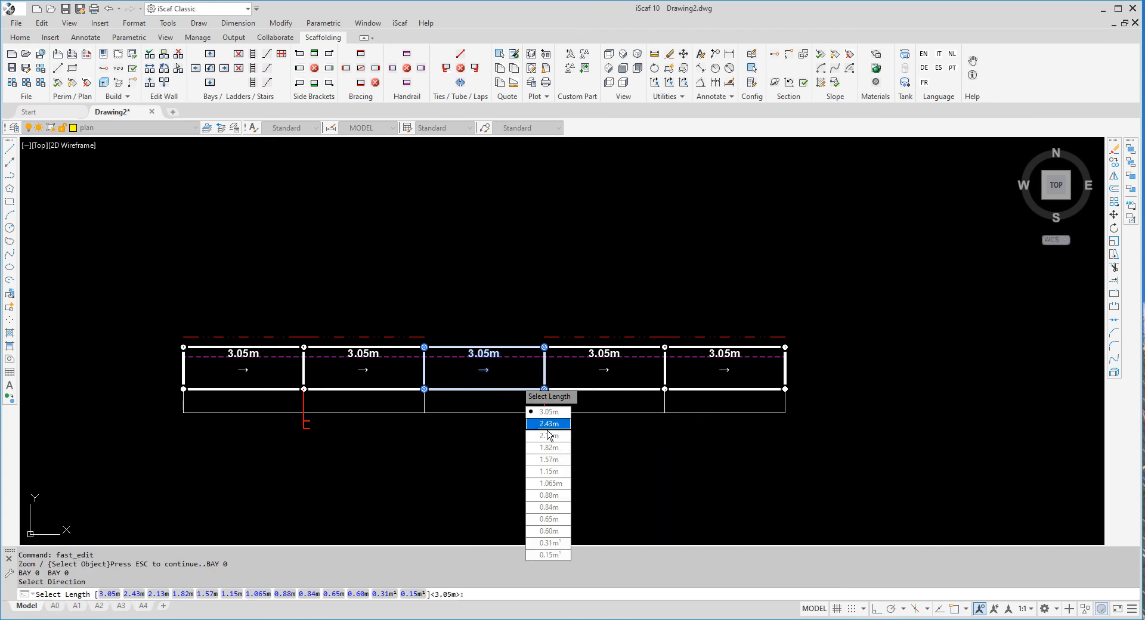
{"action": "left_click", "coordinate": [548, 424]}
{"action": "left_click", "coordinate": [524, 373]}
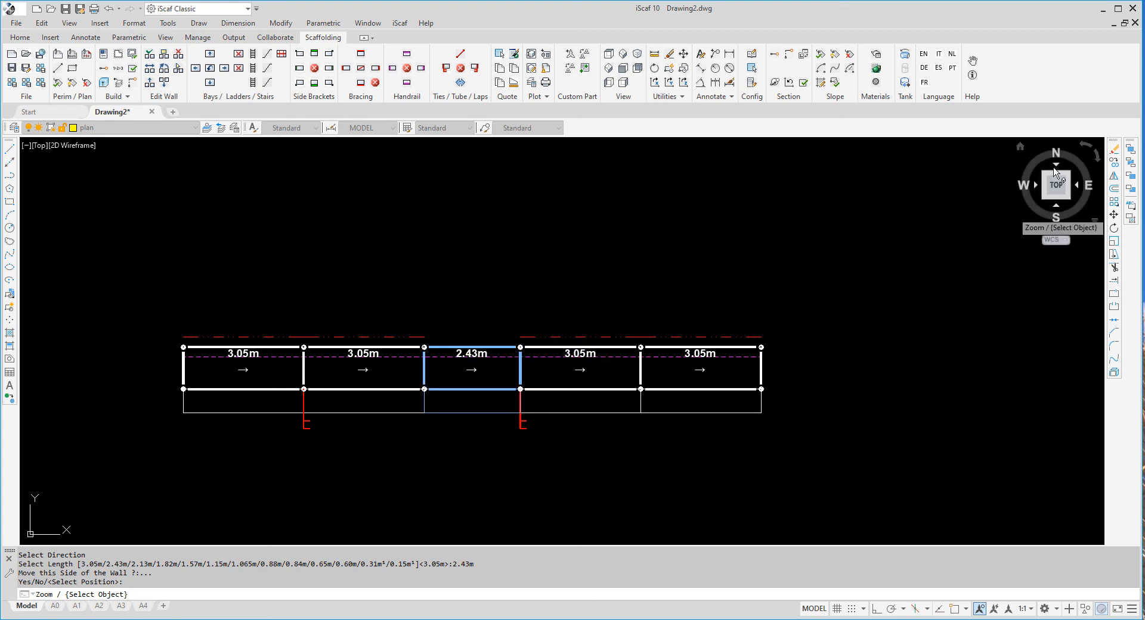
{"action": "left_click", "coordinate": [1135, 23]}
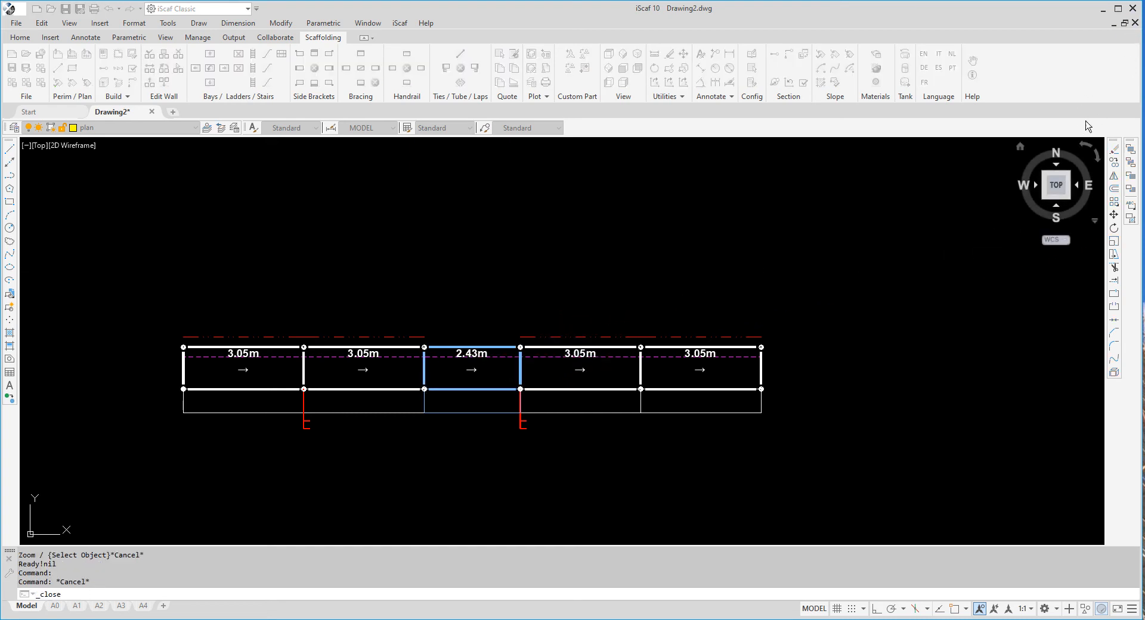
{"action": "left_click", "coordinate": [574, 341]}
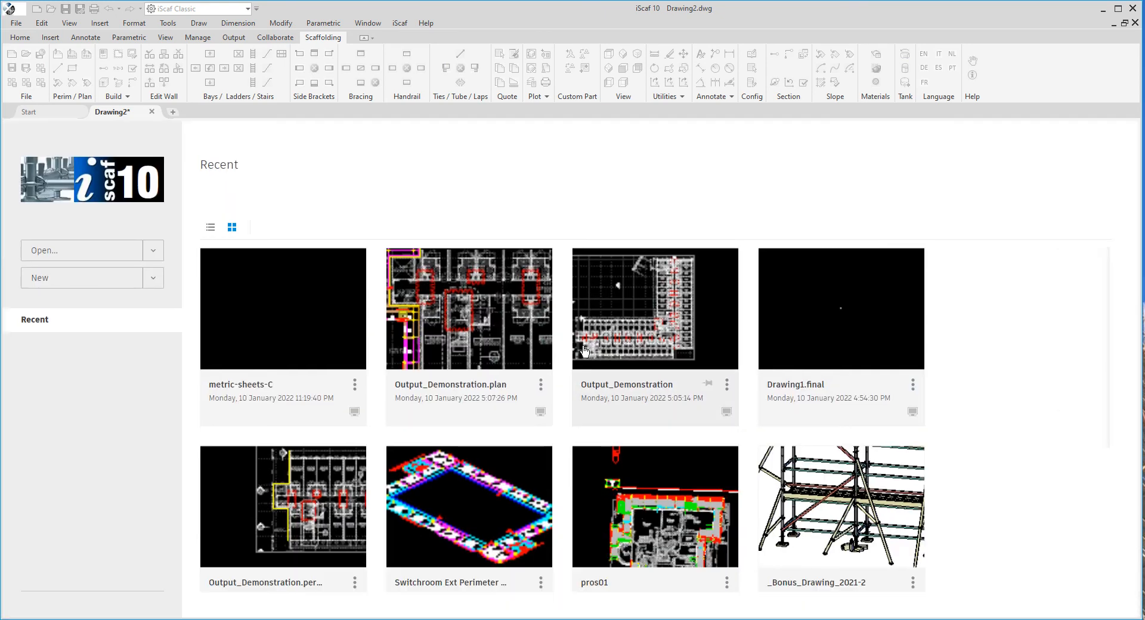
Start a new drawing from the metric-sheets-C.dwt template
{"action": "left_click", "coordinate": [156, 279]}
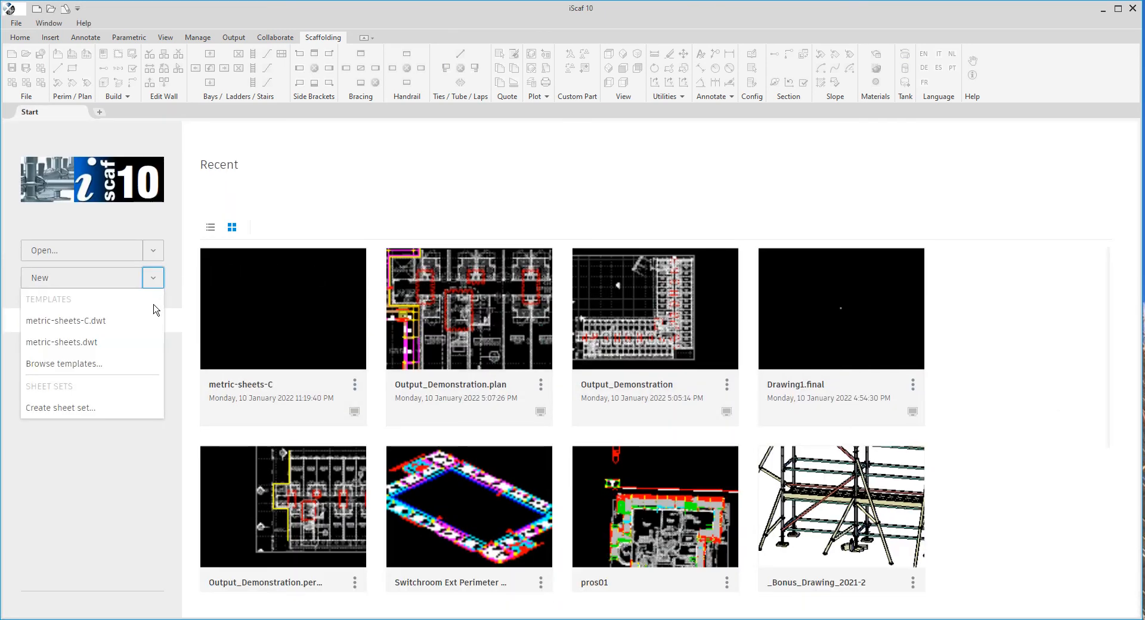
{"action": "left_click", "coordinate": [107, 342]}
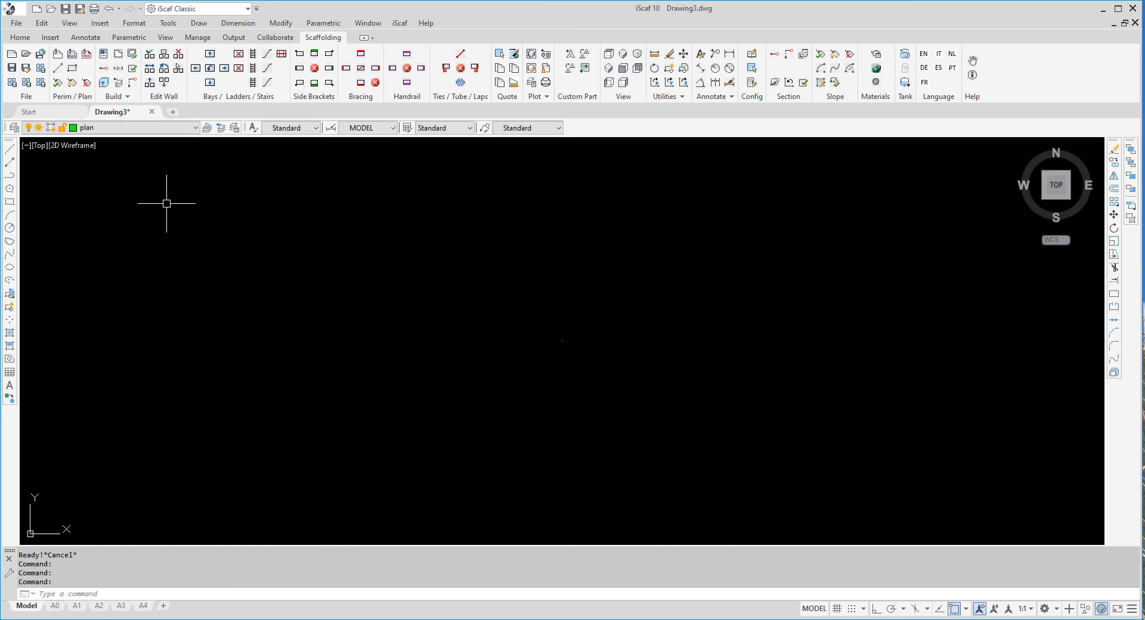
Insert a new scaffold wall with 3.05m bays using default settings, then zoom in on it
{"action": "left_click", "coordinate": [150, 55]}
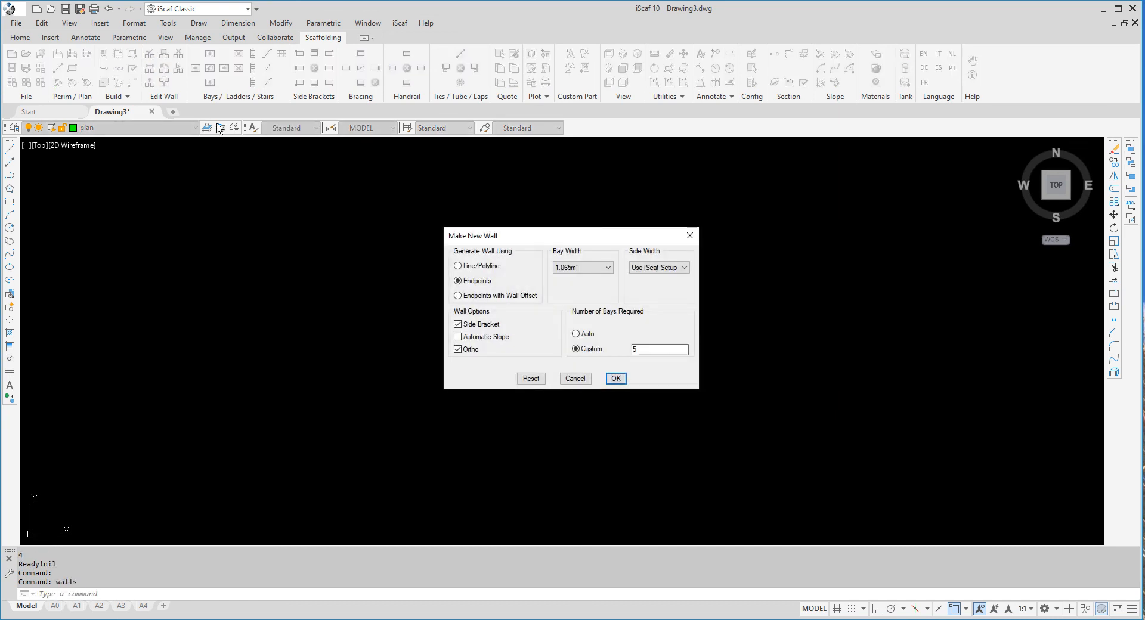
{"action": "left_click", "coordinate": [614, 378]}
{"action": "left_click", "coordinate": [440, 342]}
{"action": "left_click", "coordinate": [554, 346]}
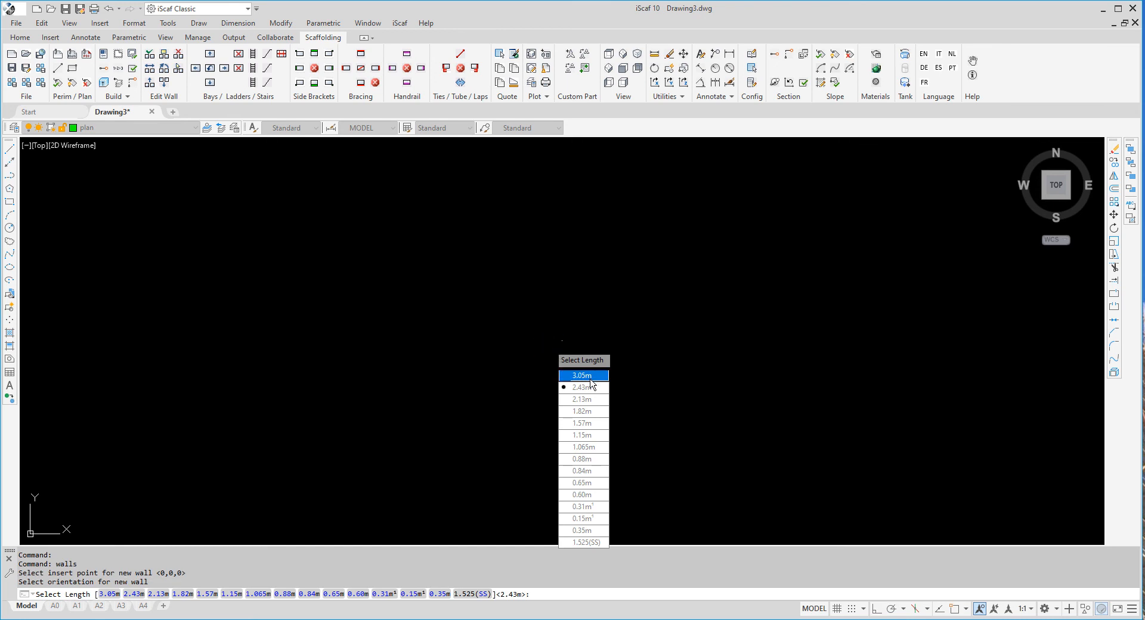
{"action": "left_click", "coordinate": [590, 378]}
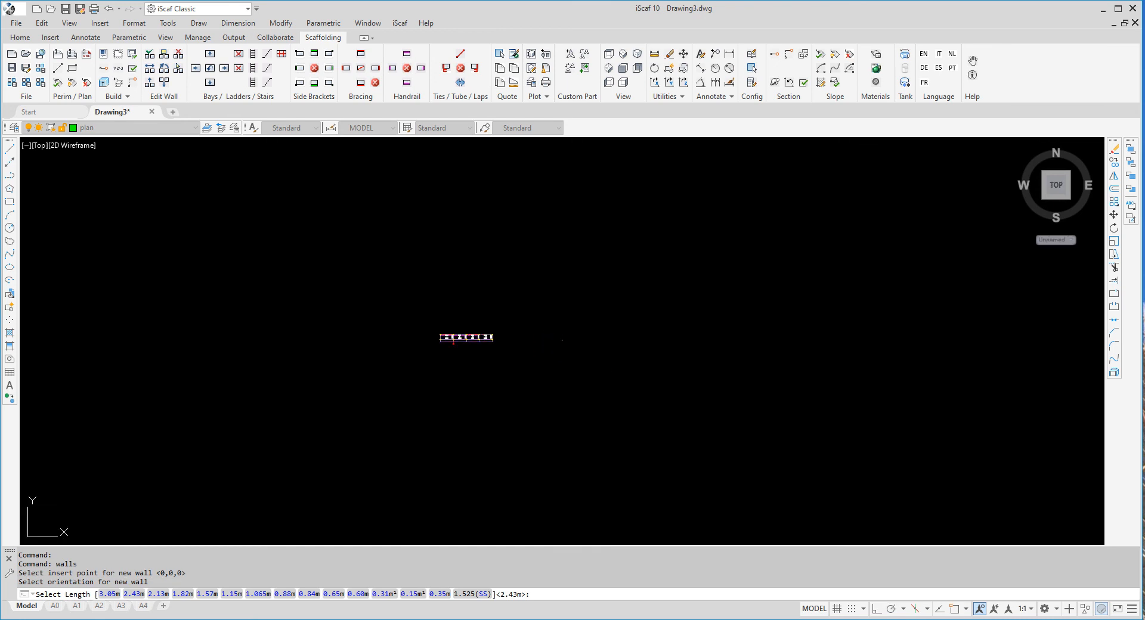
{"action": "scroll", "coordinate": [472, 361], "scroll_direction": "up", "scroll_amount": 6}
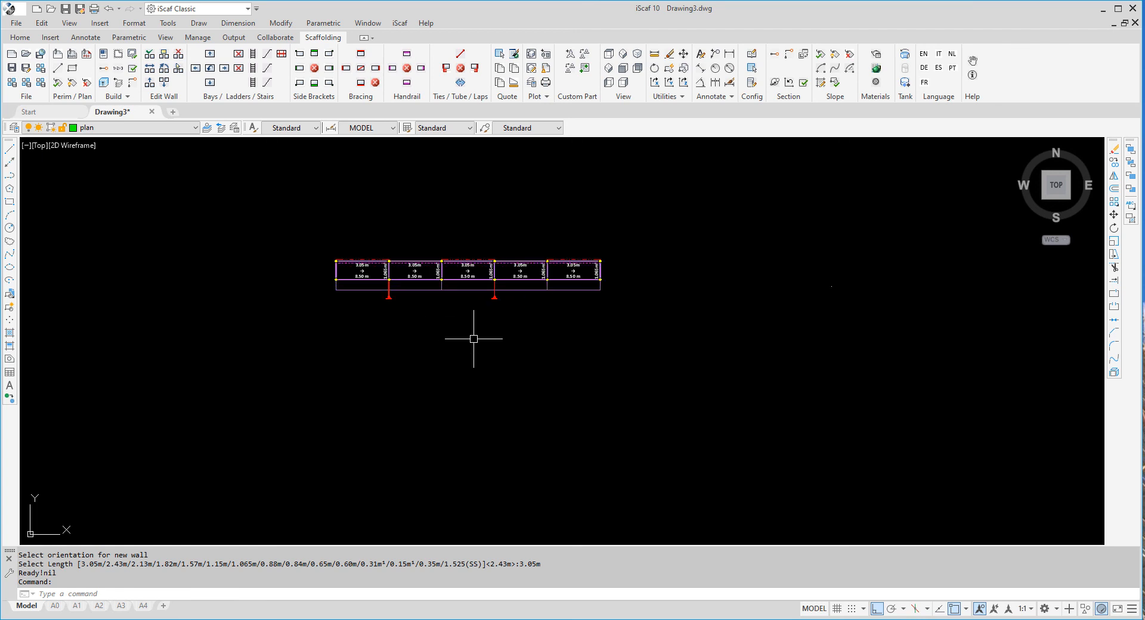
{"action": "scroll", "coordinate": [474, 278], "scroll_direction": "up", "scroll_amount": 2}
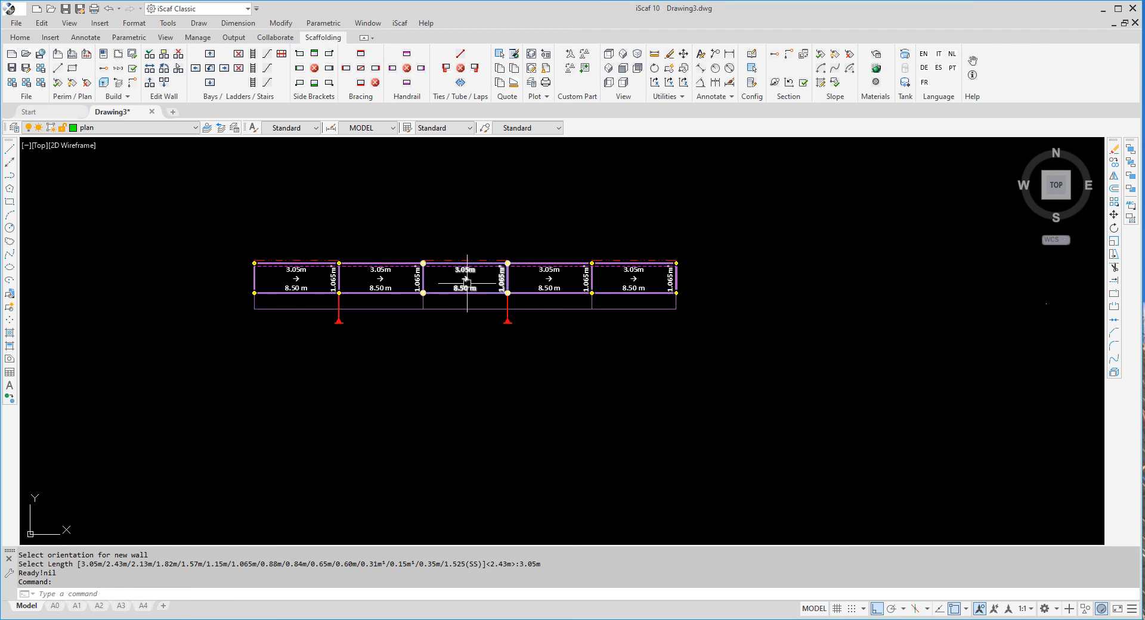
{"action": "scroll", "coordinate": [462, 278], "scroll_direction": "up", "scroll_amount": 2}
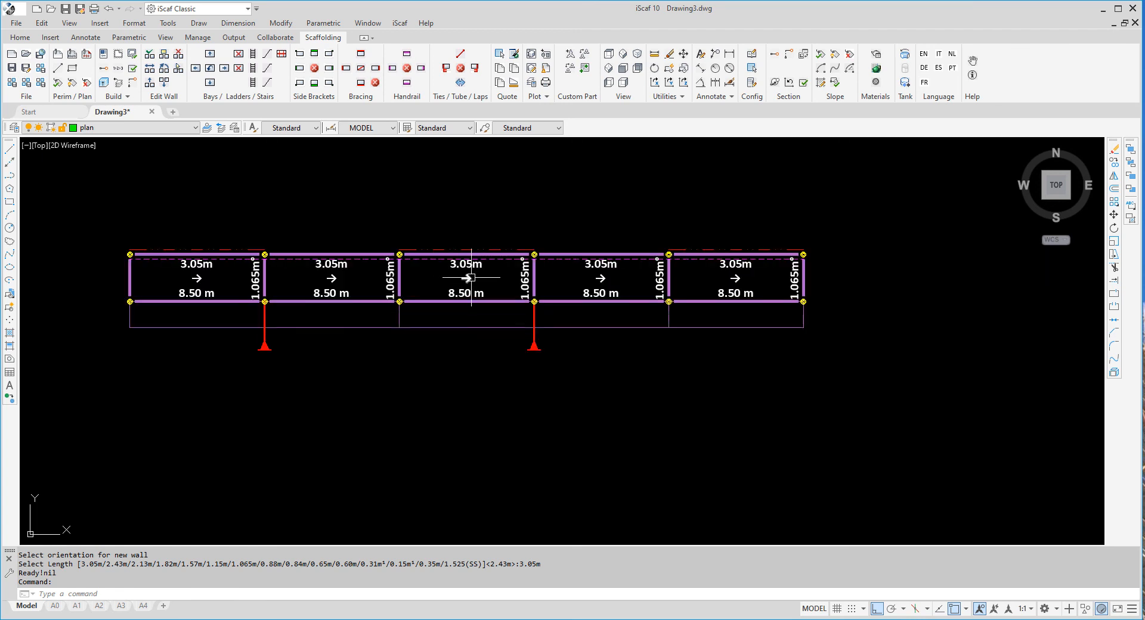
Add a 2.43m bay at the wall's middle bay, moving the bays after it
{"action": "double_click", "coordinate": [469, 275]}
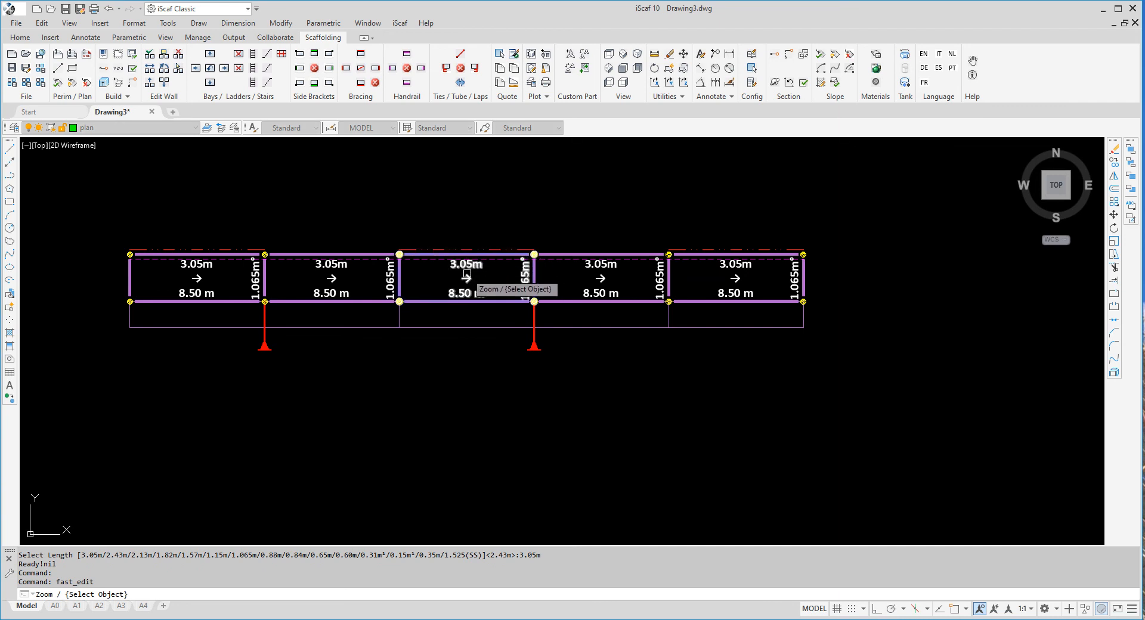
{"action": "right_click", "coordinate": [468, 278]}
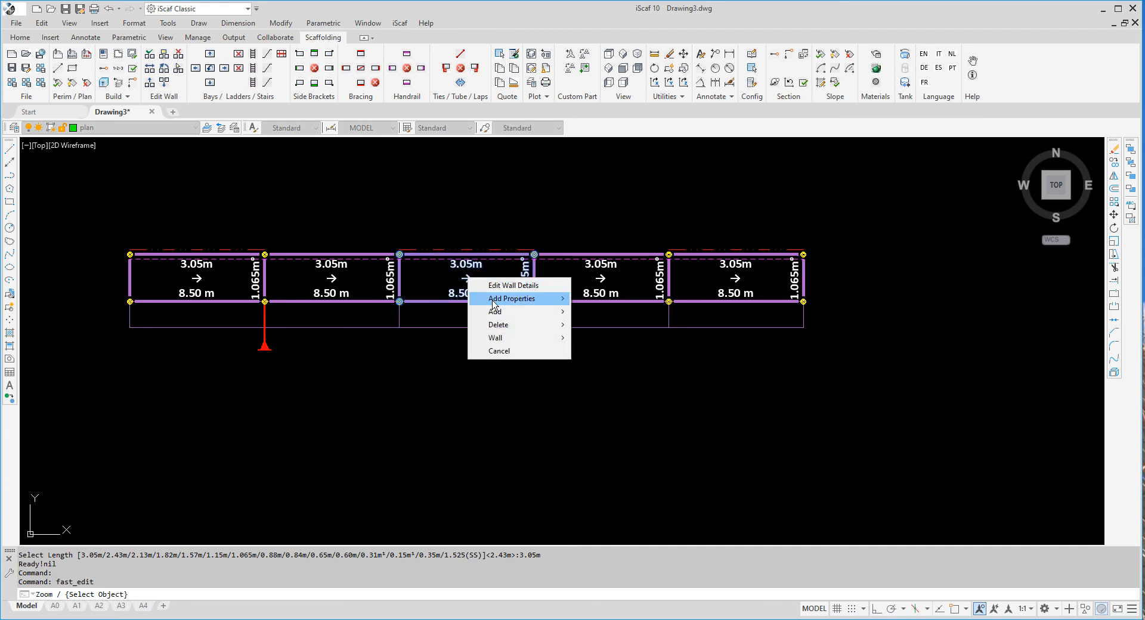
{"action": "mouse_move", "coordinate": [506, 311]}
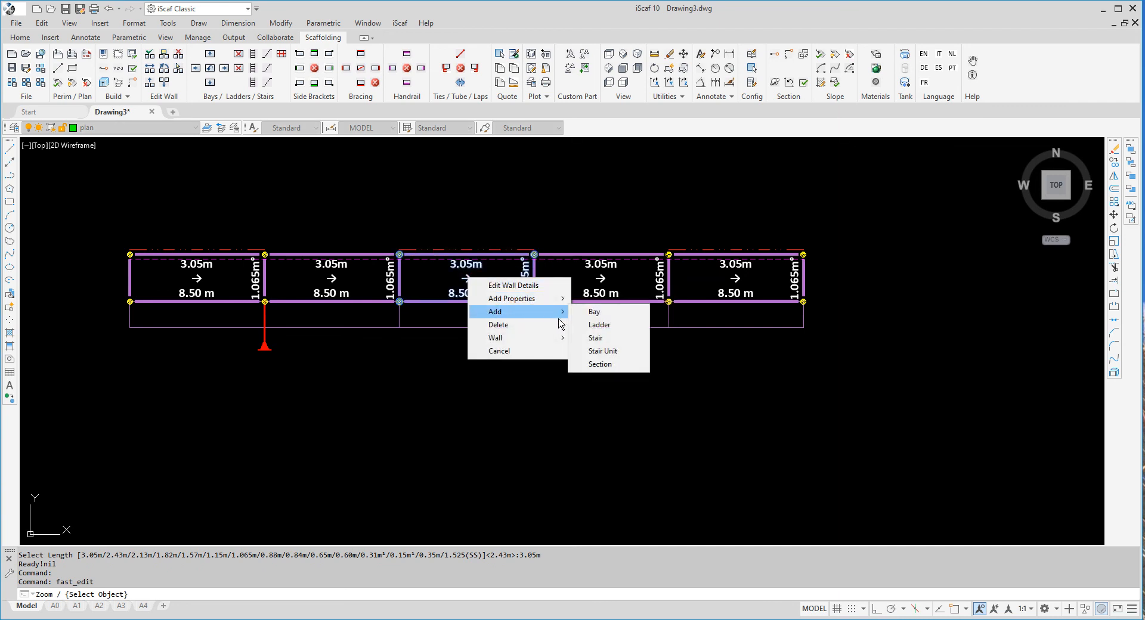
{"action": "left_click", "coordinate": [594, 315]}
{"action": "left_click", "coordinate": [517, 292]}
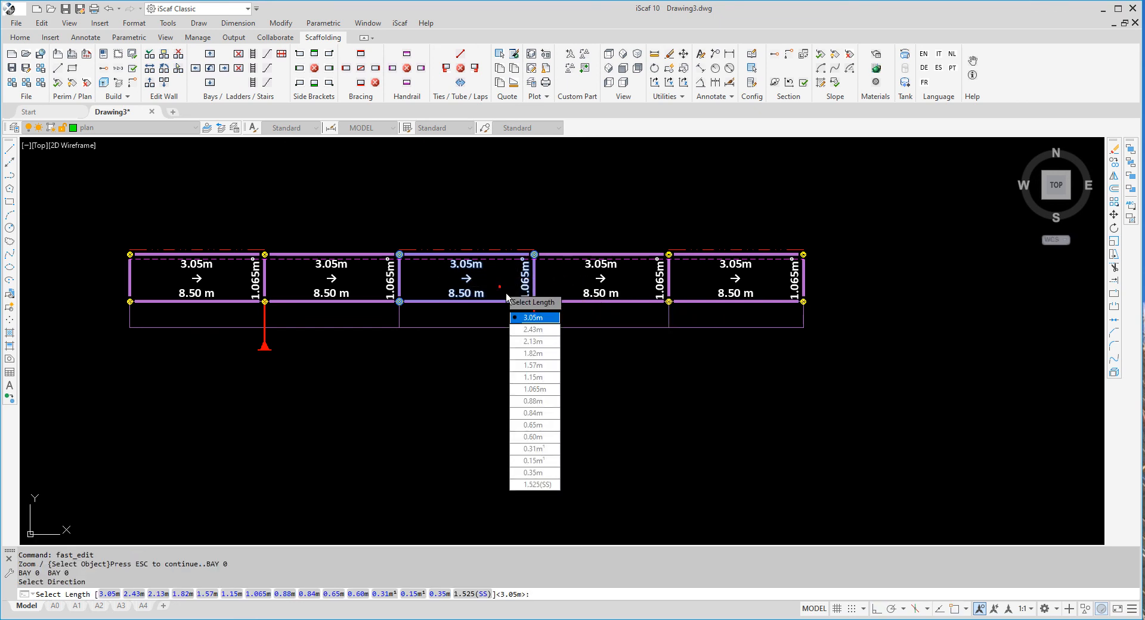
{"action": "left_click", "coordinate": [524, 329]}
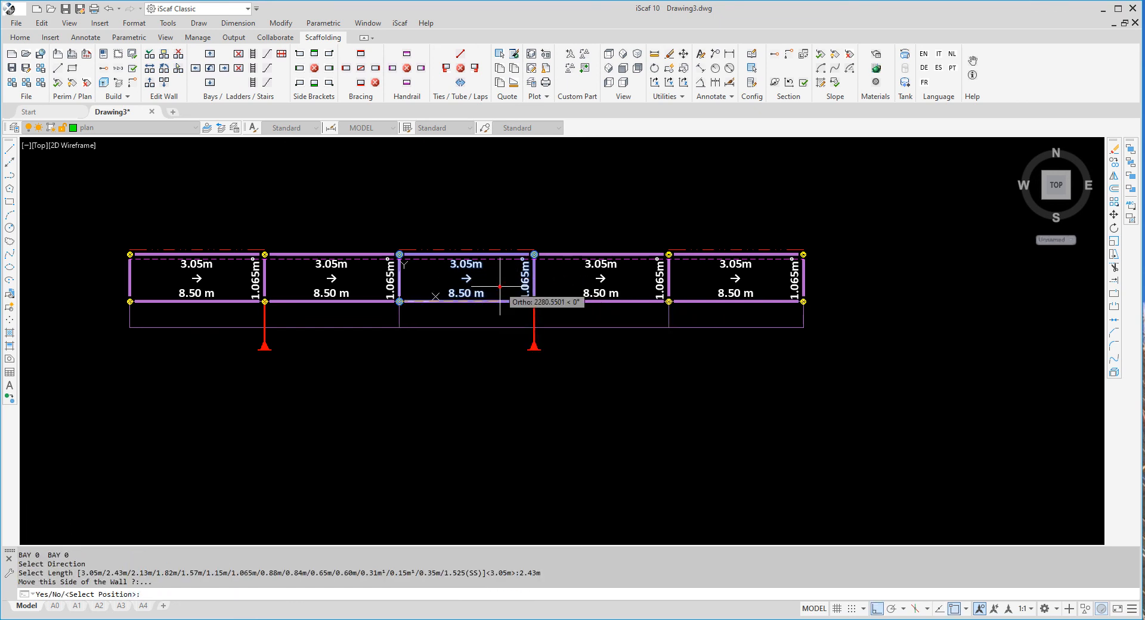
{"action": "left_click", "coordinate": [434, 296]}
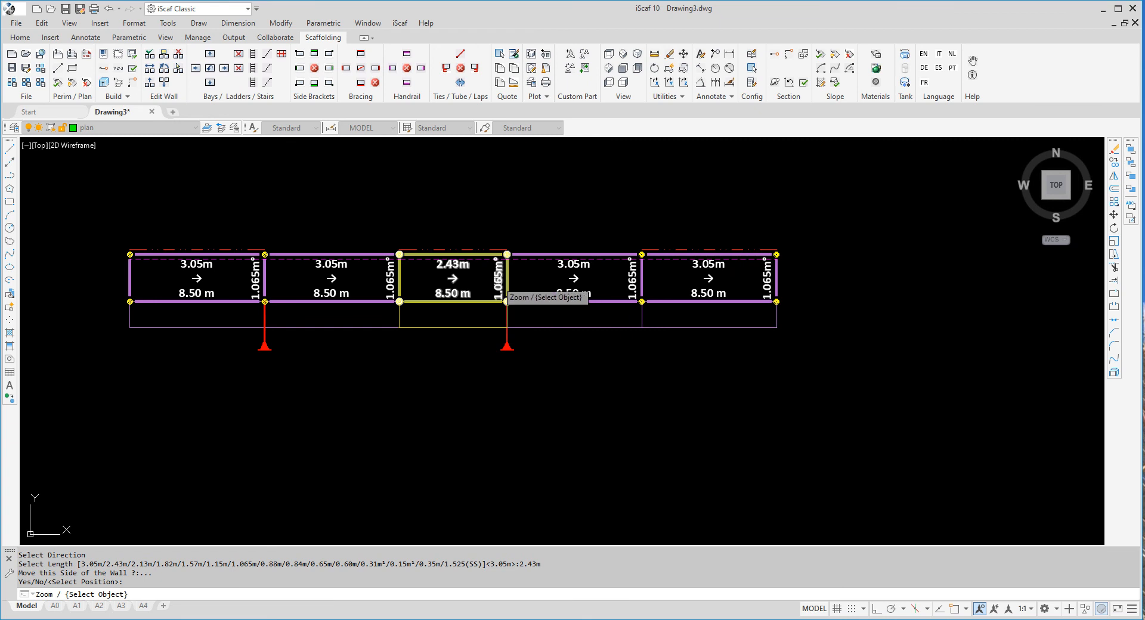